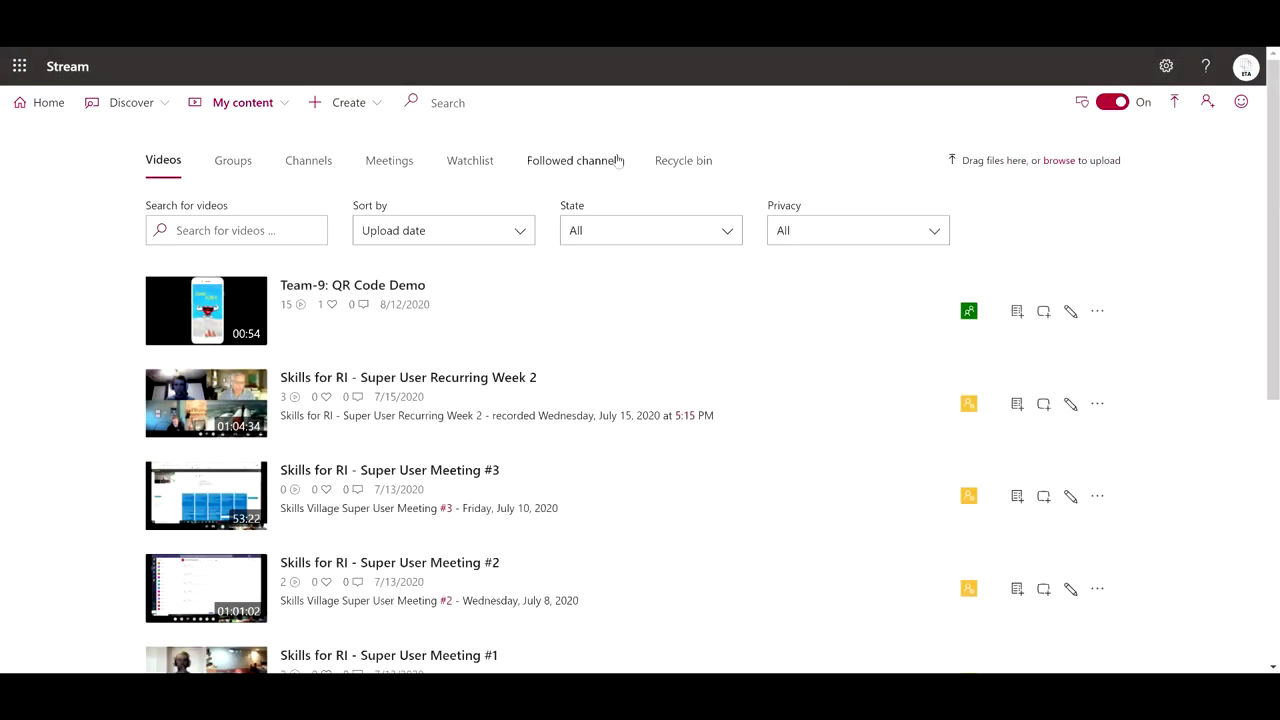
left_click(1071, 312)
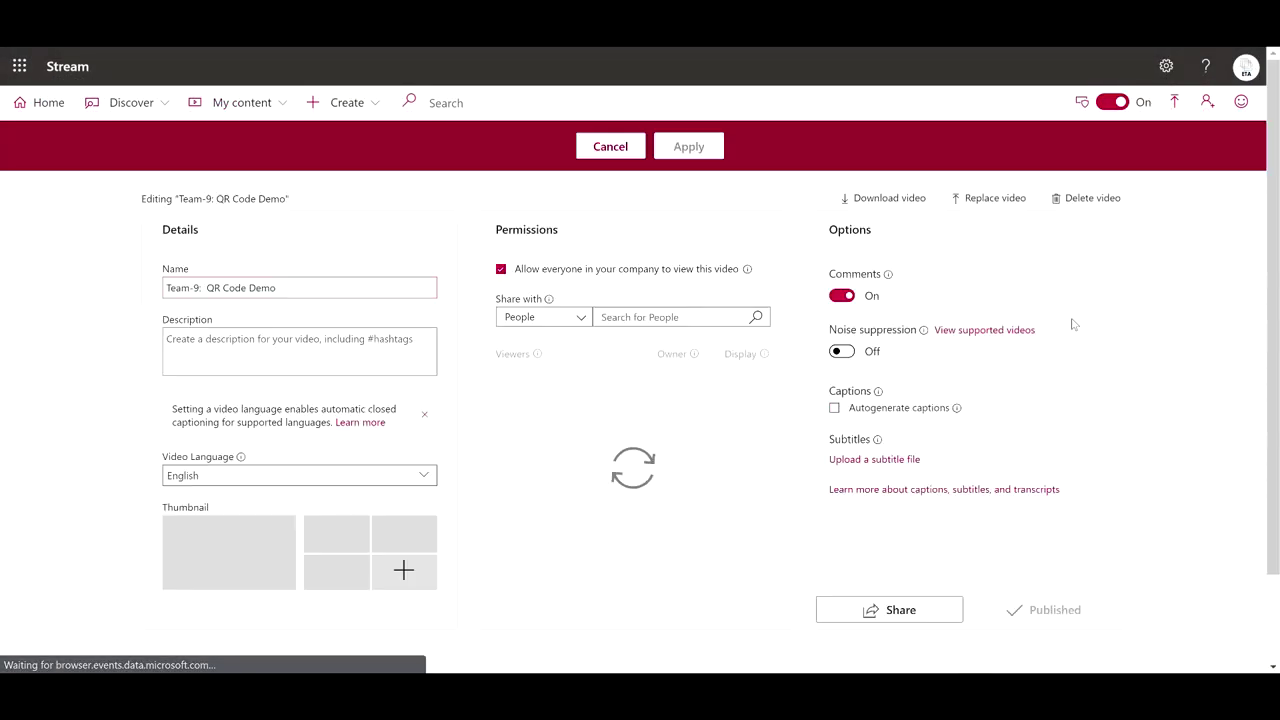
left_click(500, 270)
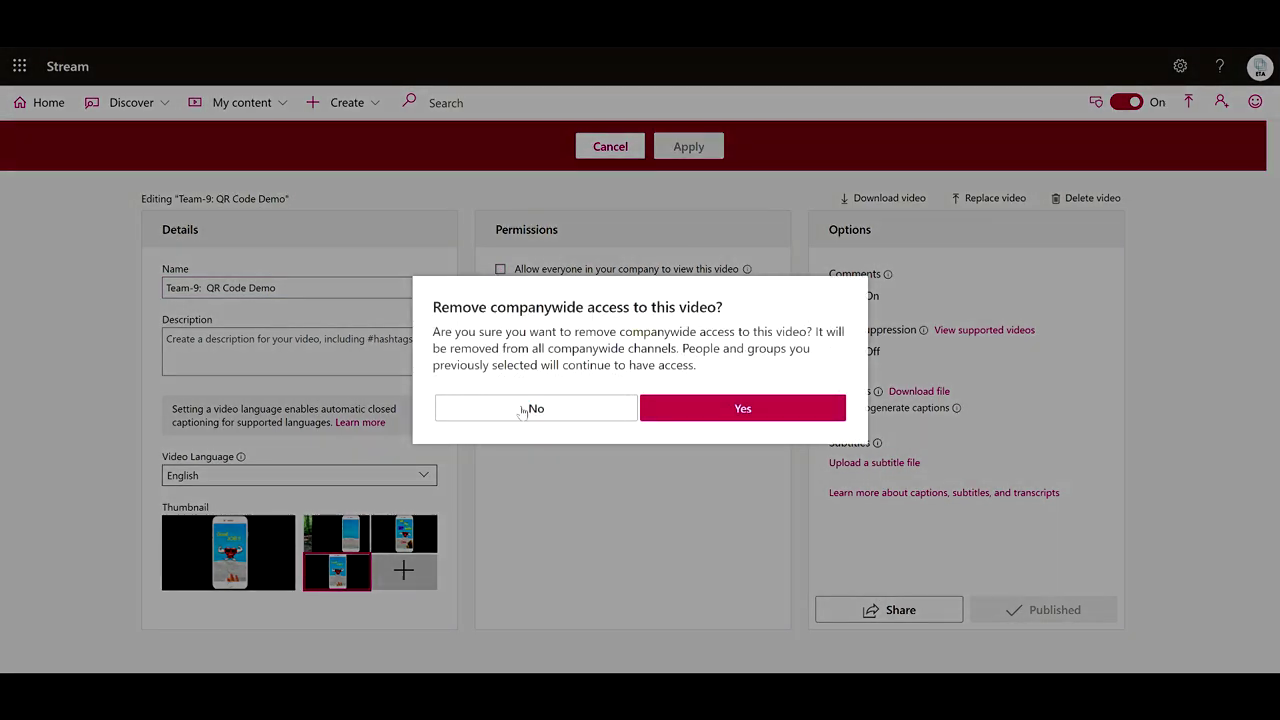
left_click(521, 412)
left_click(533, 326)
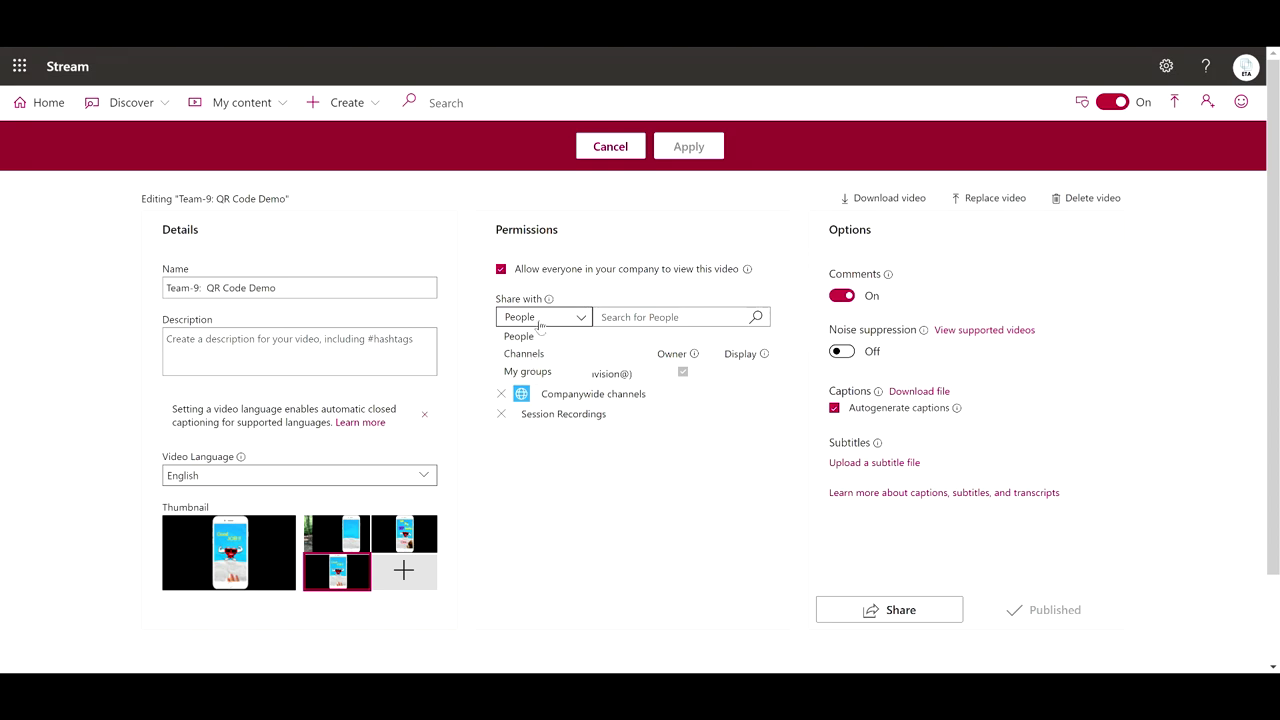
left_click(539, 330)
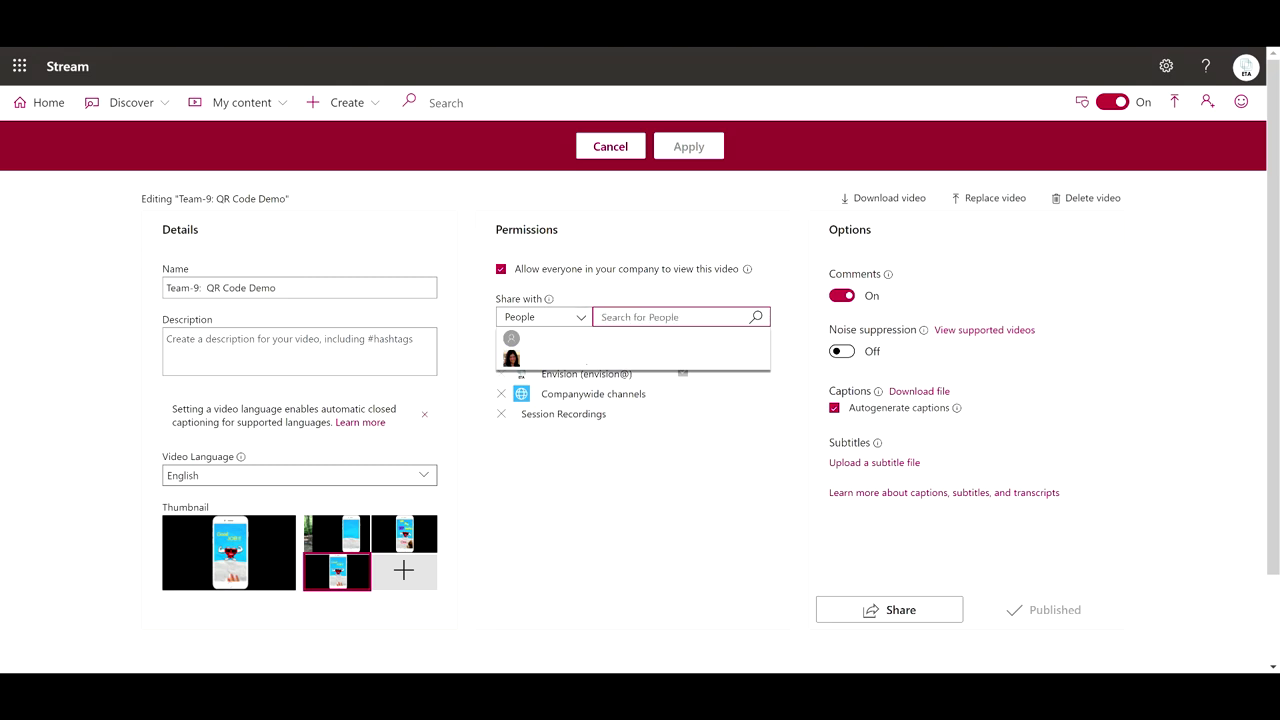
left_click(270, 104)
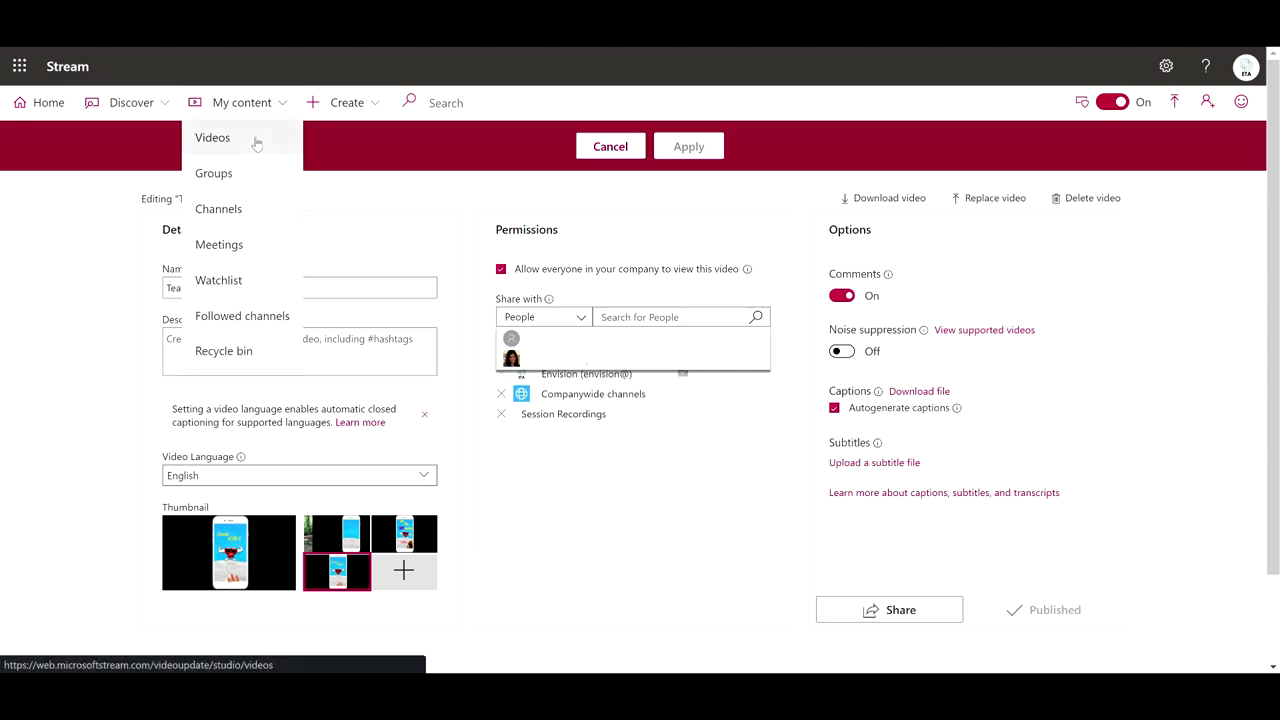
Leave the video editor and scroll through the list of my videos under My content
left_click(254, 135)
scroll(537, 272, "down", 1)
scroll(537, 272, "down", 1)
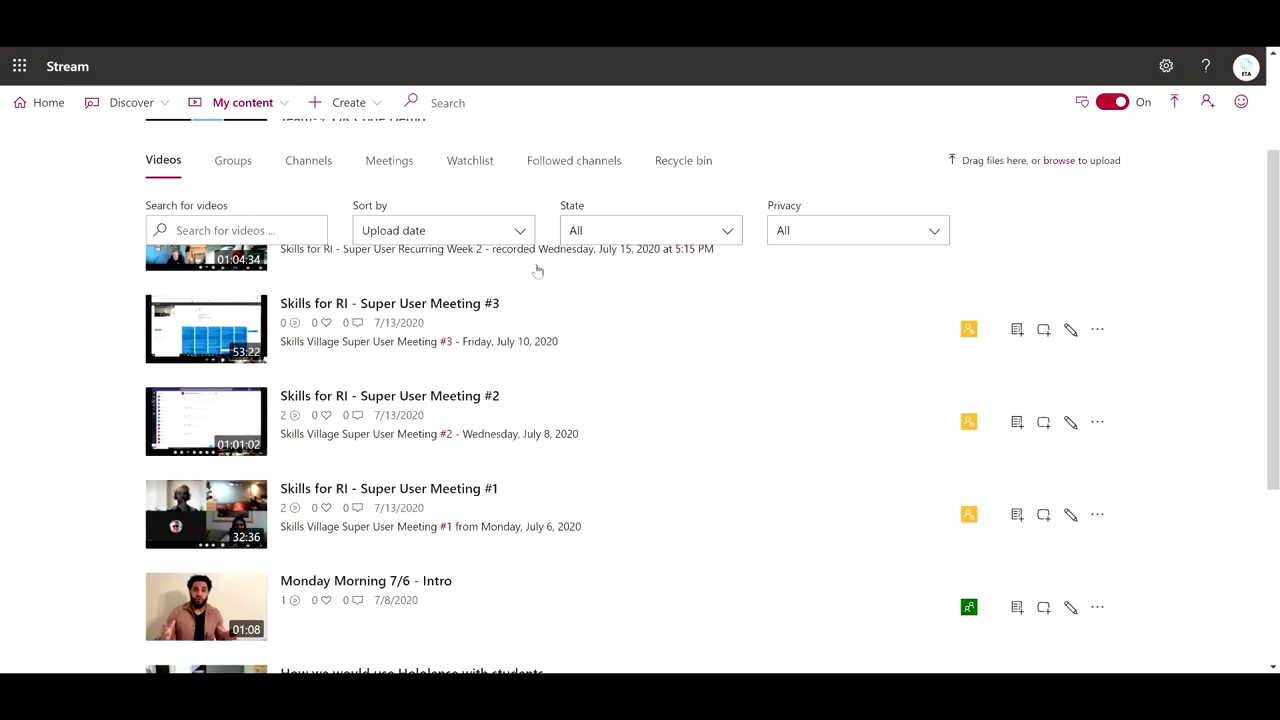
scroll(537, 270, "down", 1)
scroll(537, 270, "up", 1)
scroll(535, 266, "up", 1)
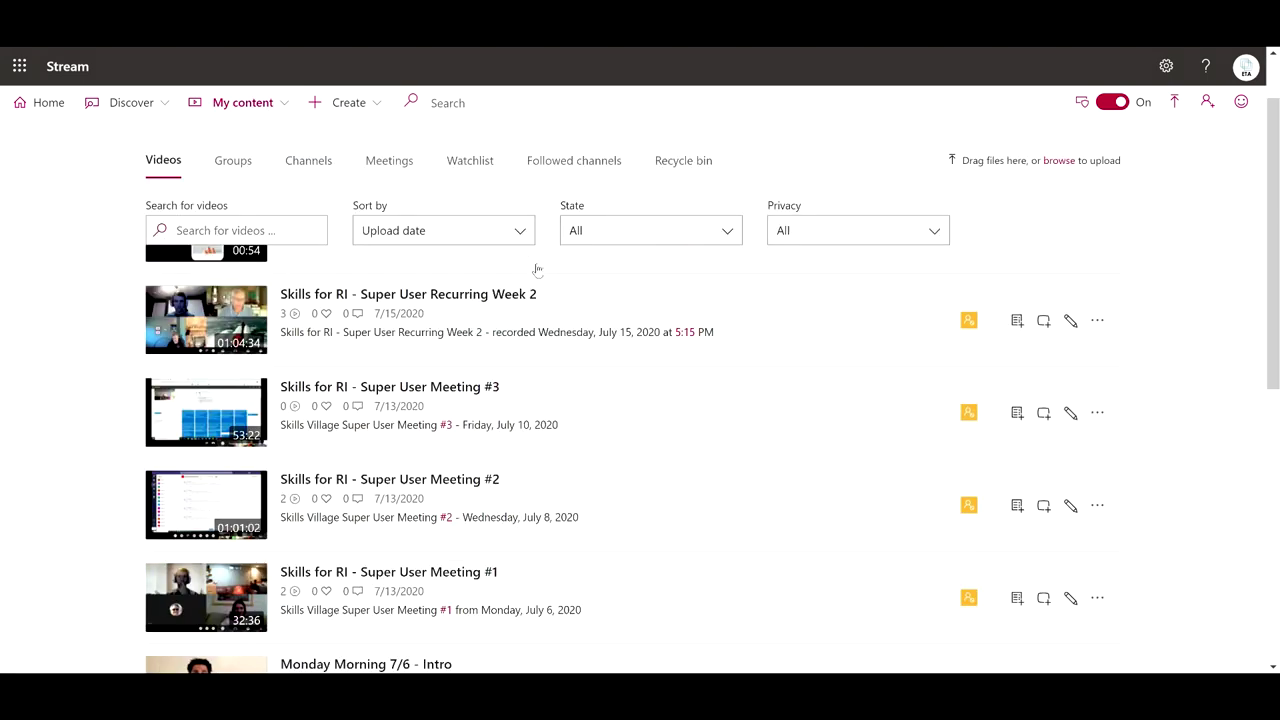
Go to My content > Channels, begin a new channel with group Student Management, then cancel it
left_click(243, 103)
left_click(224, 208)
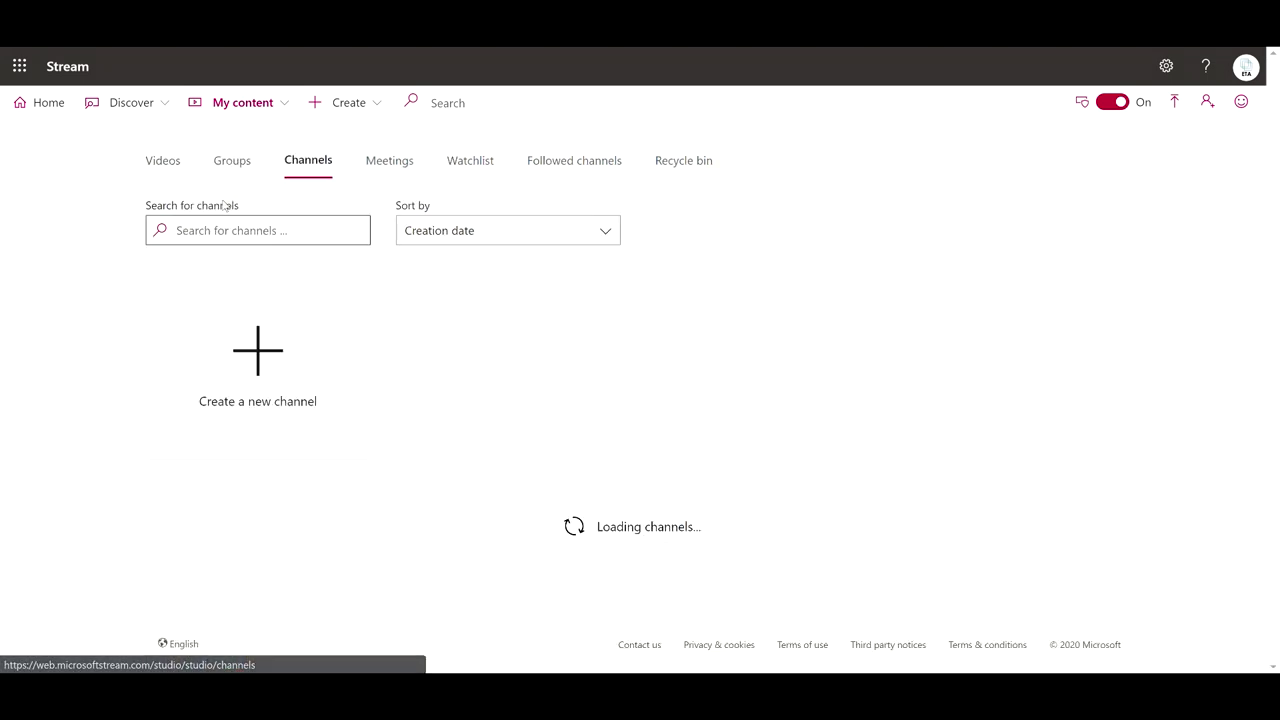
left_click(258, 360)
key("Tab")
key("Tab")
key("Tab")
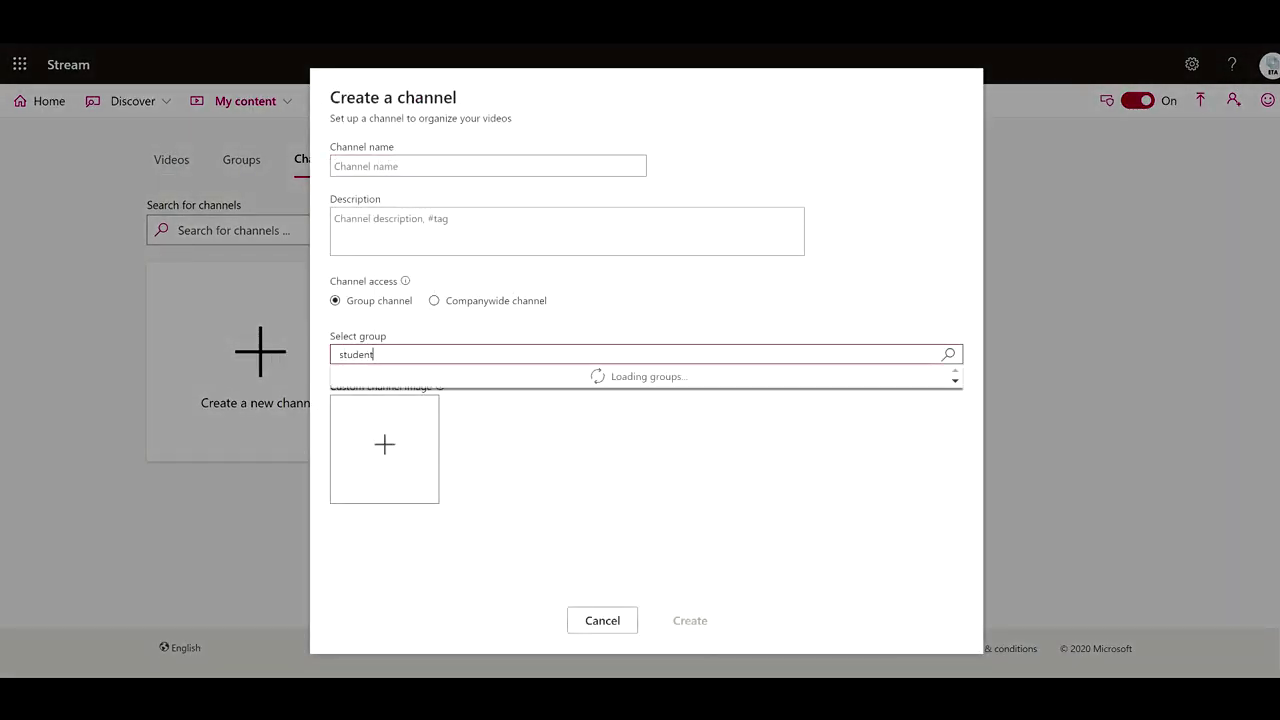
left_click(389, 377)
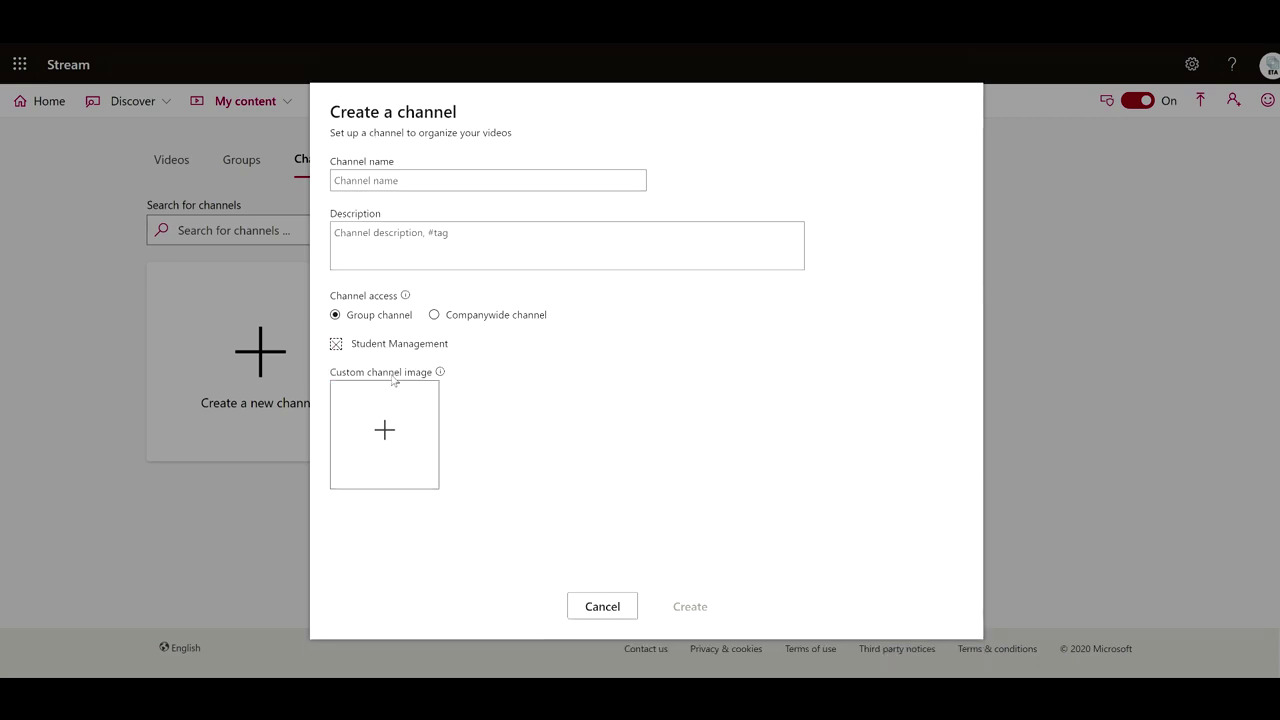
left_click(604, 607)
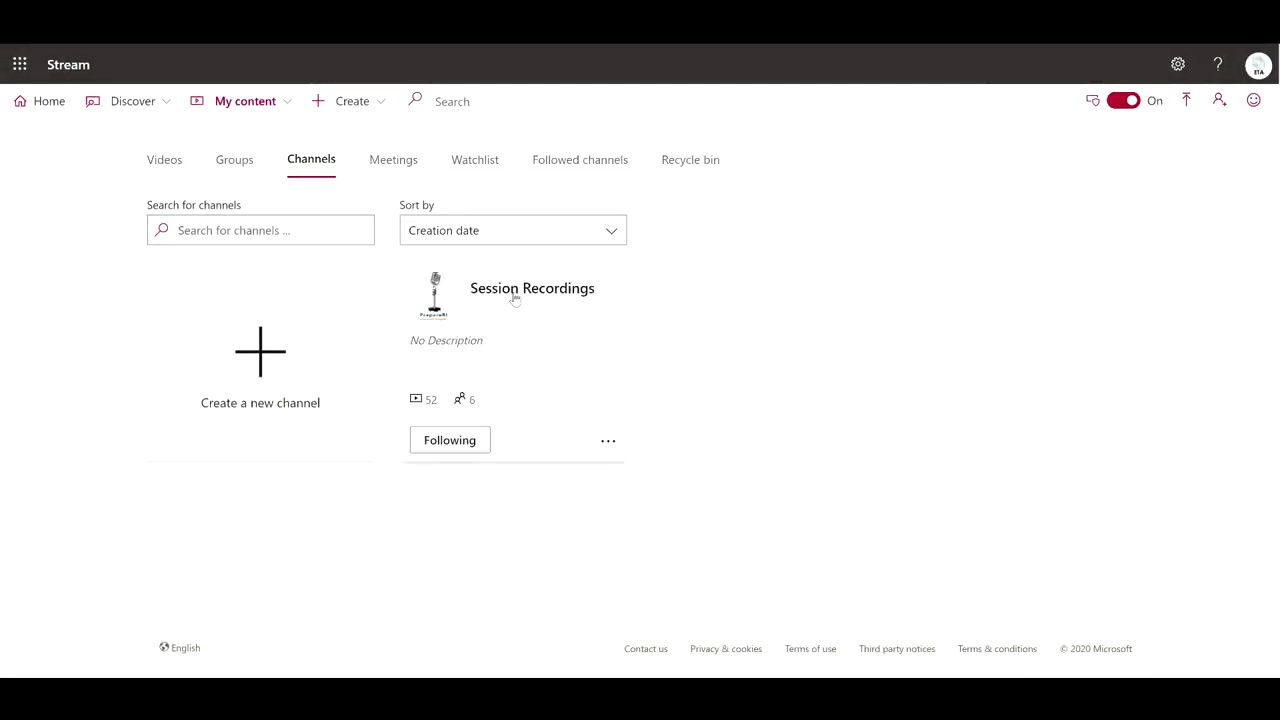
Unfollow and re-follow Session Recordings, check Followed channels, then return to the channel list
left_click(470, 444)
left_click(470, 444)
left_click(580, 160)
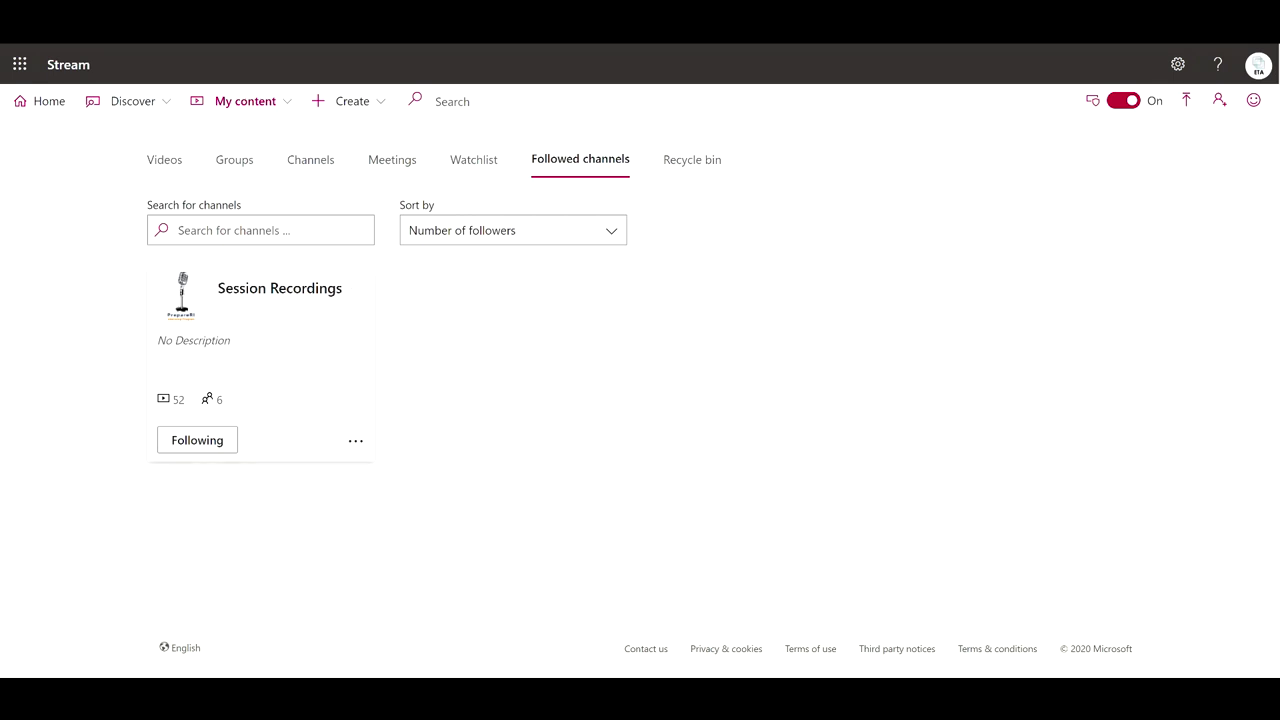
left_click(311, 160)
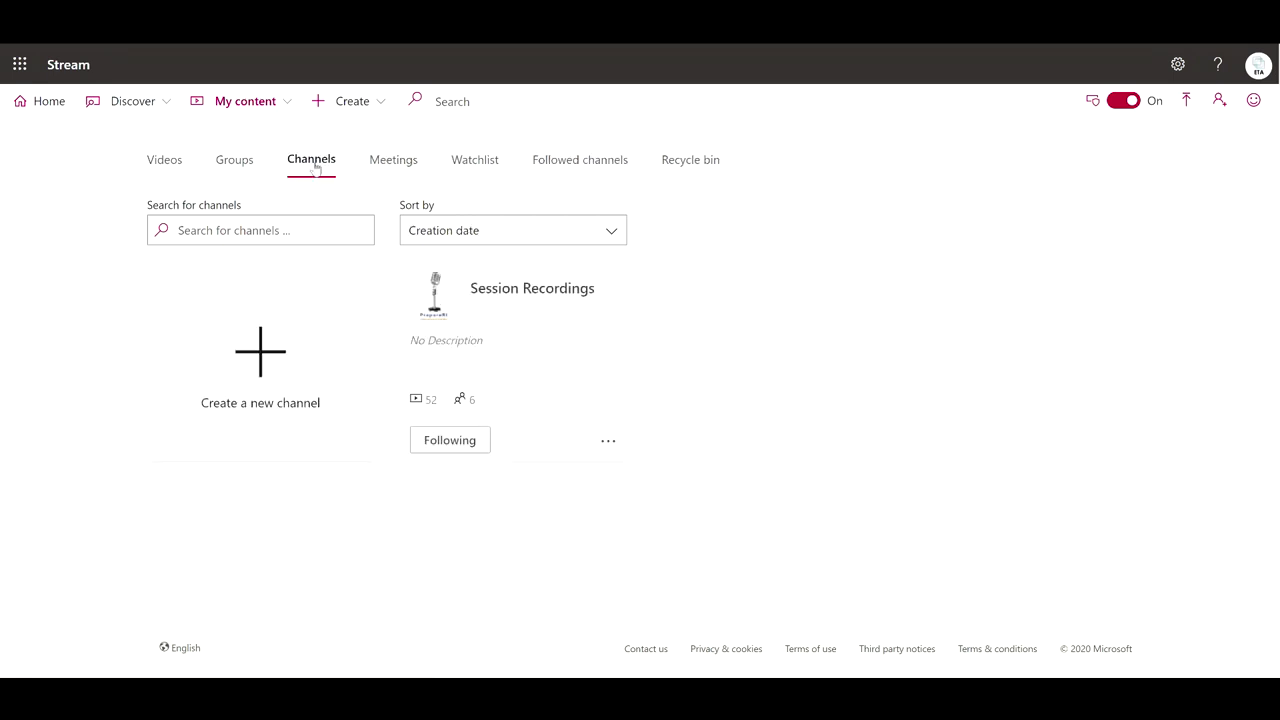
Review the Session Recordings channel's Share link and Embed code from its options menu
left_click(607, 442)
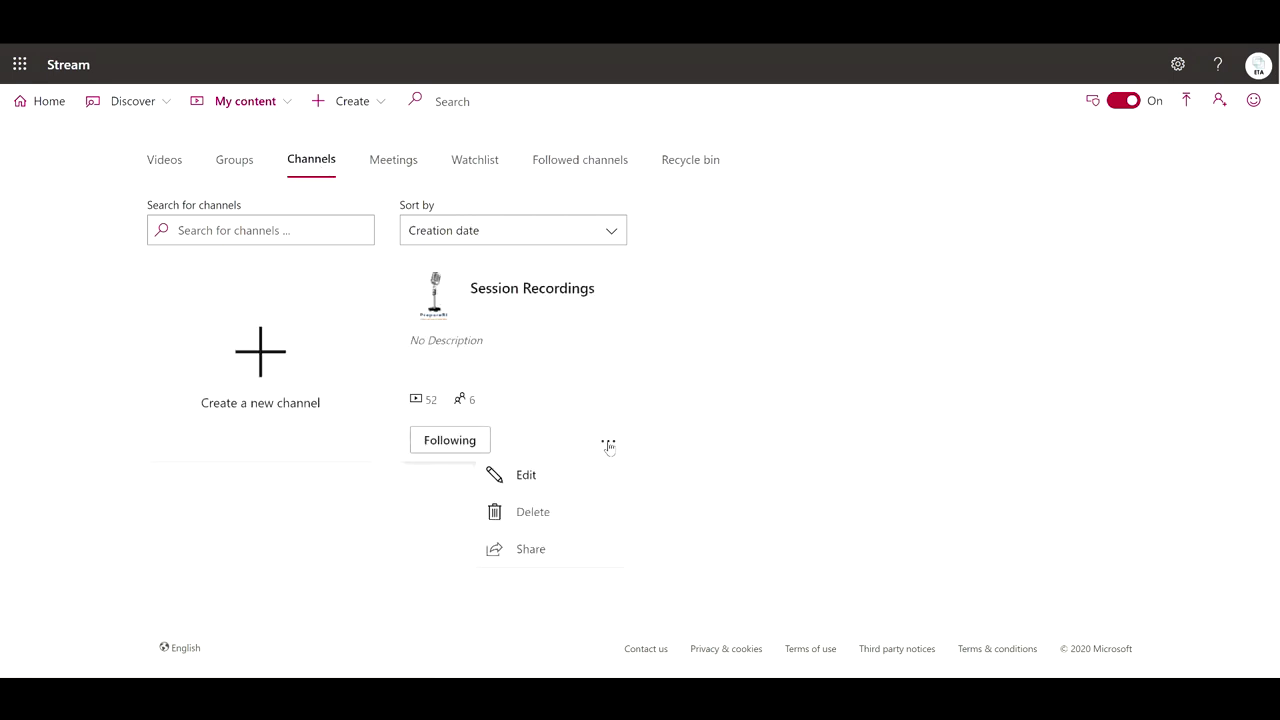
left_click(586, 548)
left_click(406, 104)
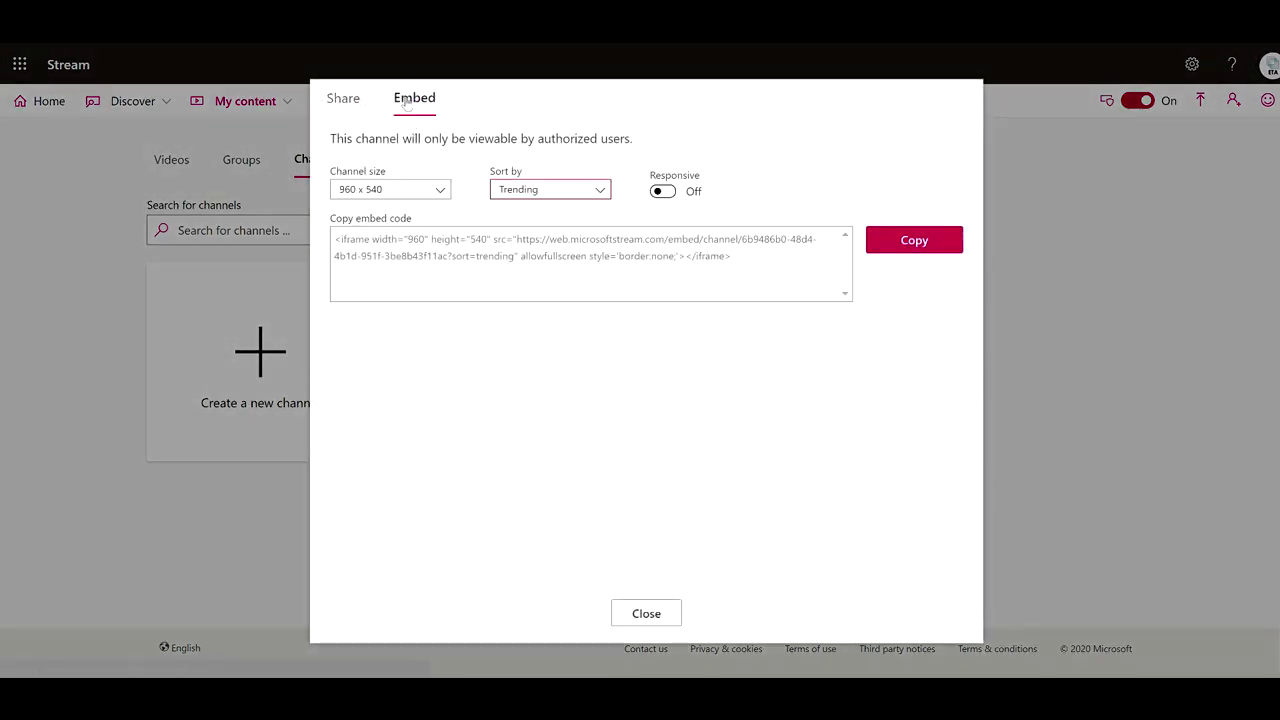
left_click(345, 98)
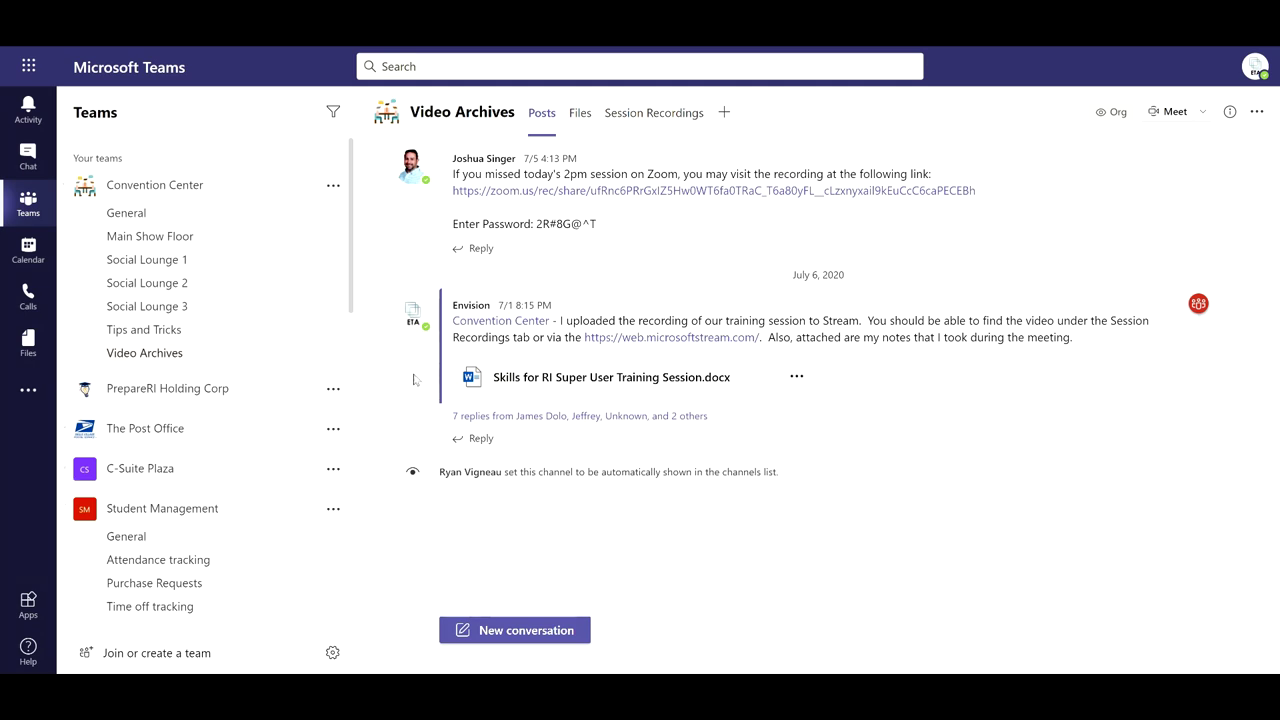
Open the Session Recordings tab in Video Archives and page forward through its recordings
left_click(636, 116)
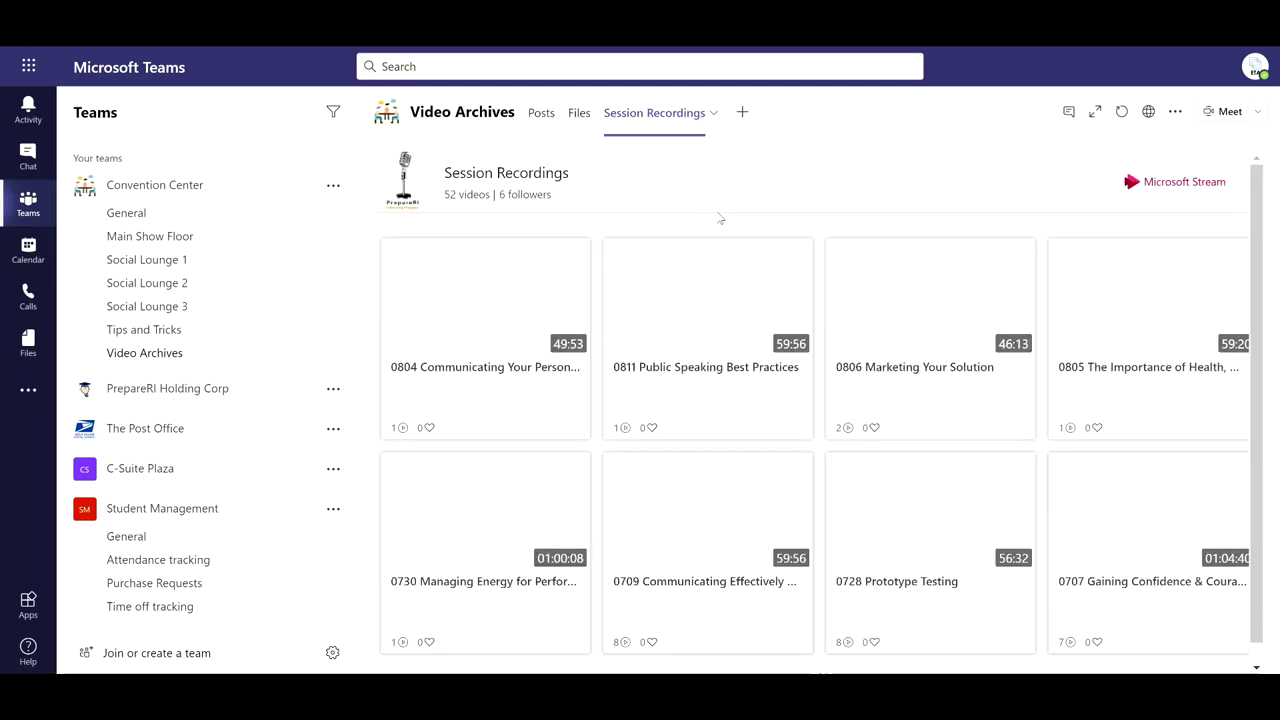
scroll(1263, 207, "down", 1)
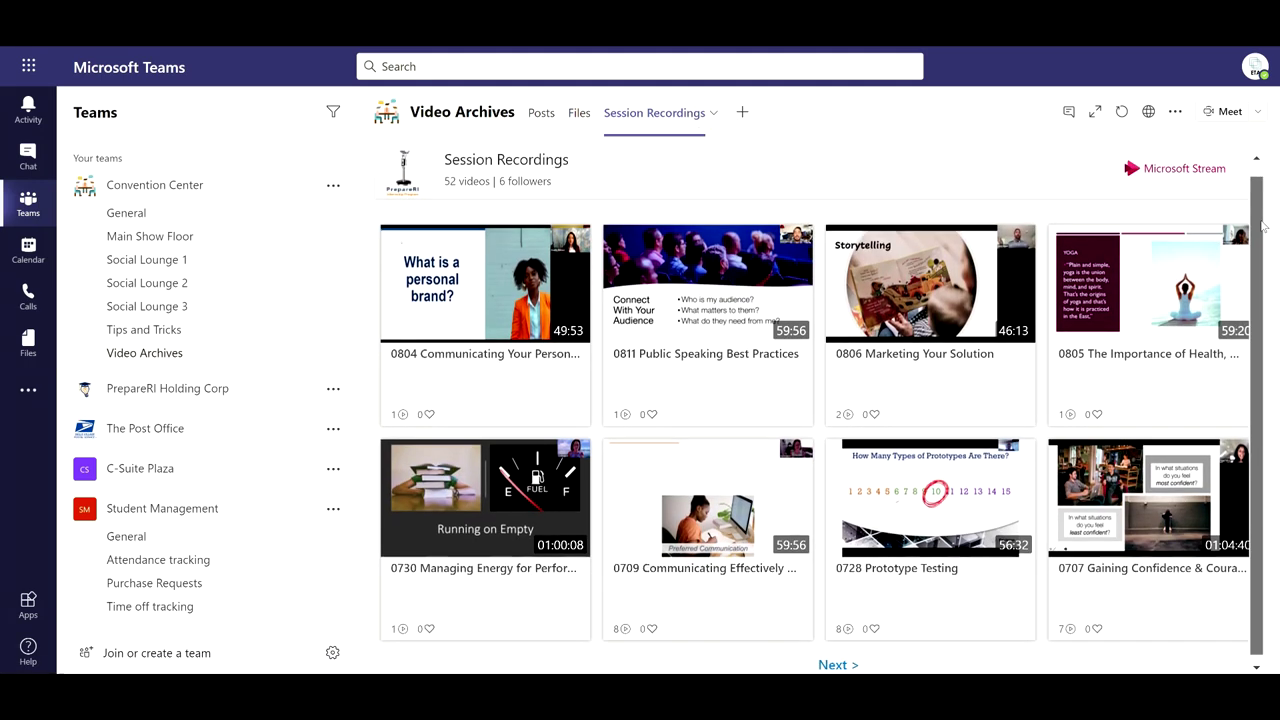
left_click(826, 660)
left_click(826, 660)
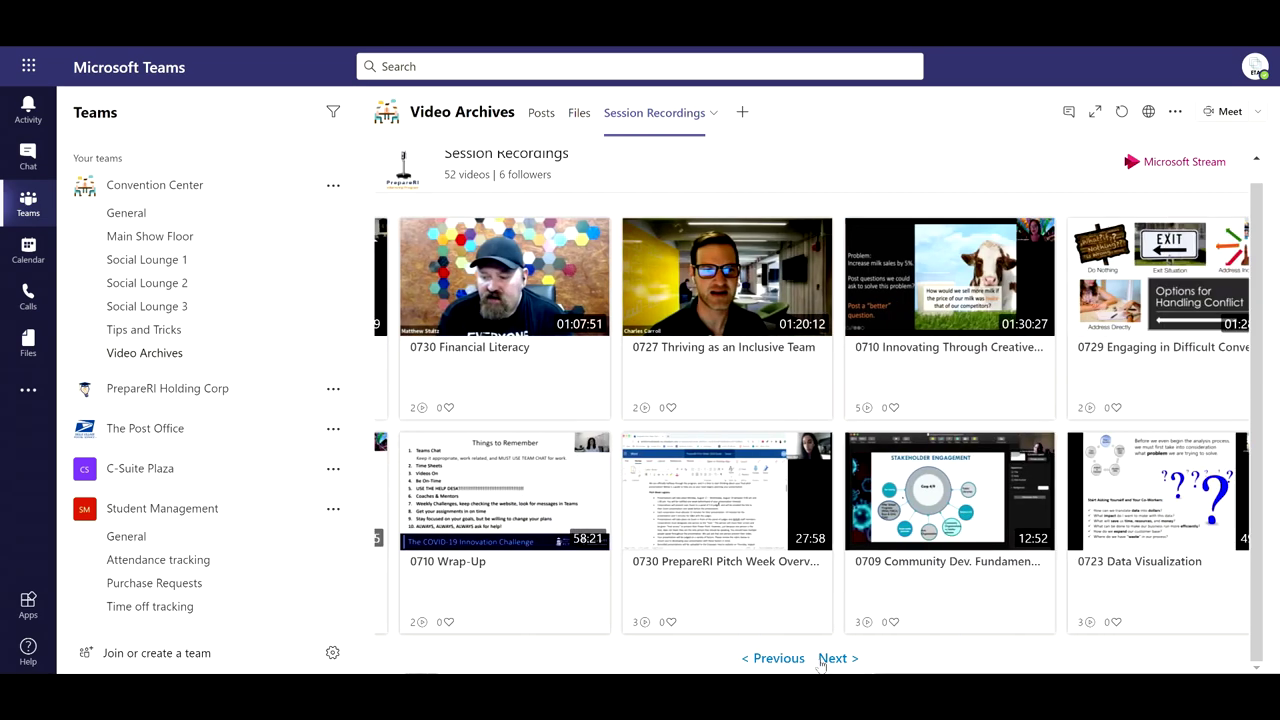
left_click(828, 658)
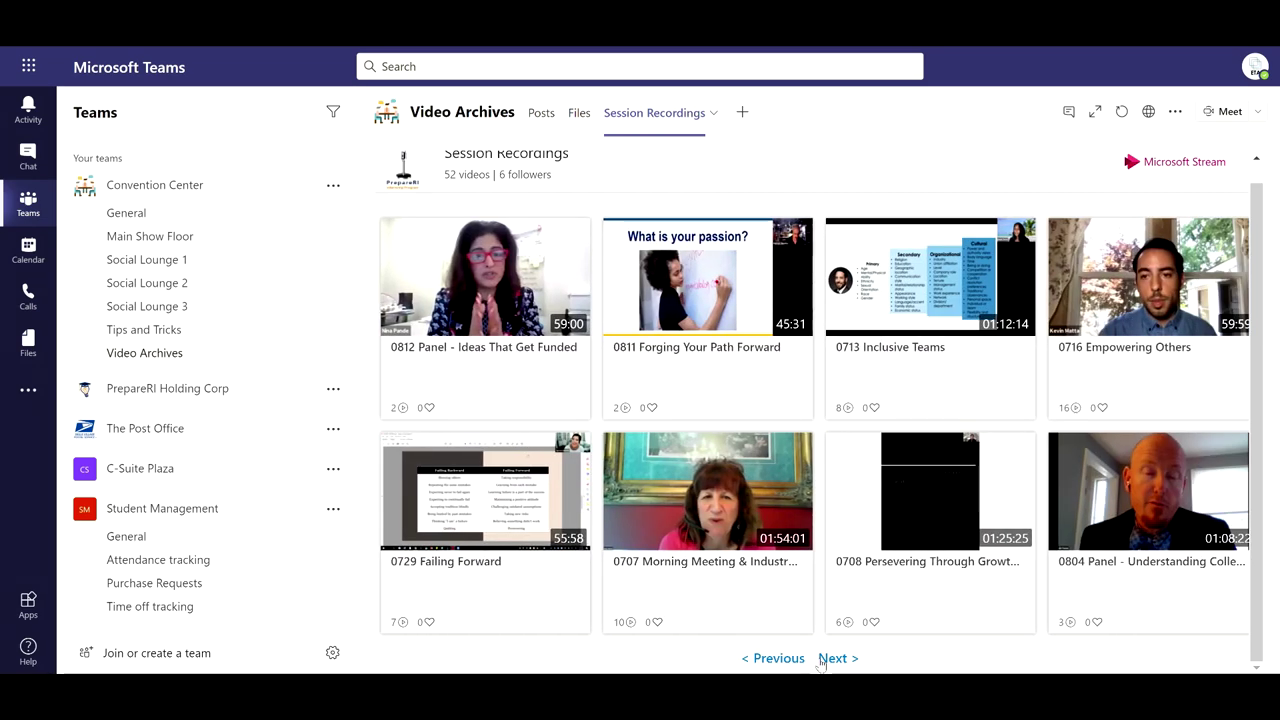
left_click(828, 658)
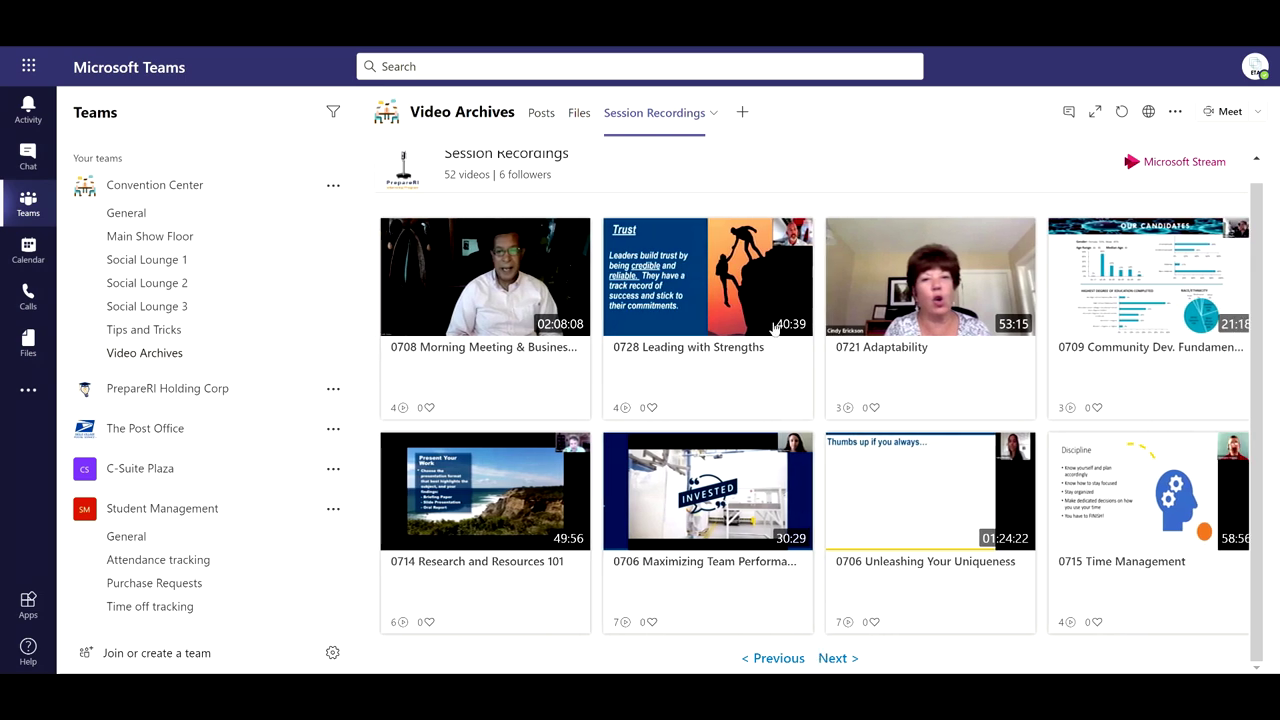
left_click(739, 112)
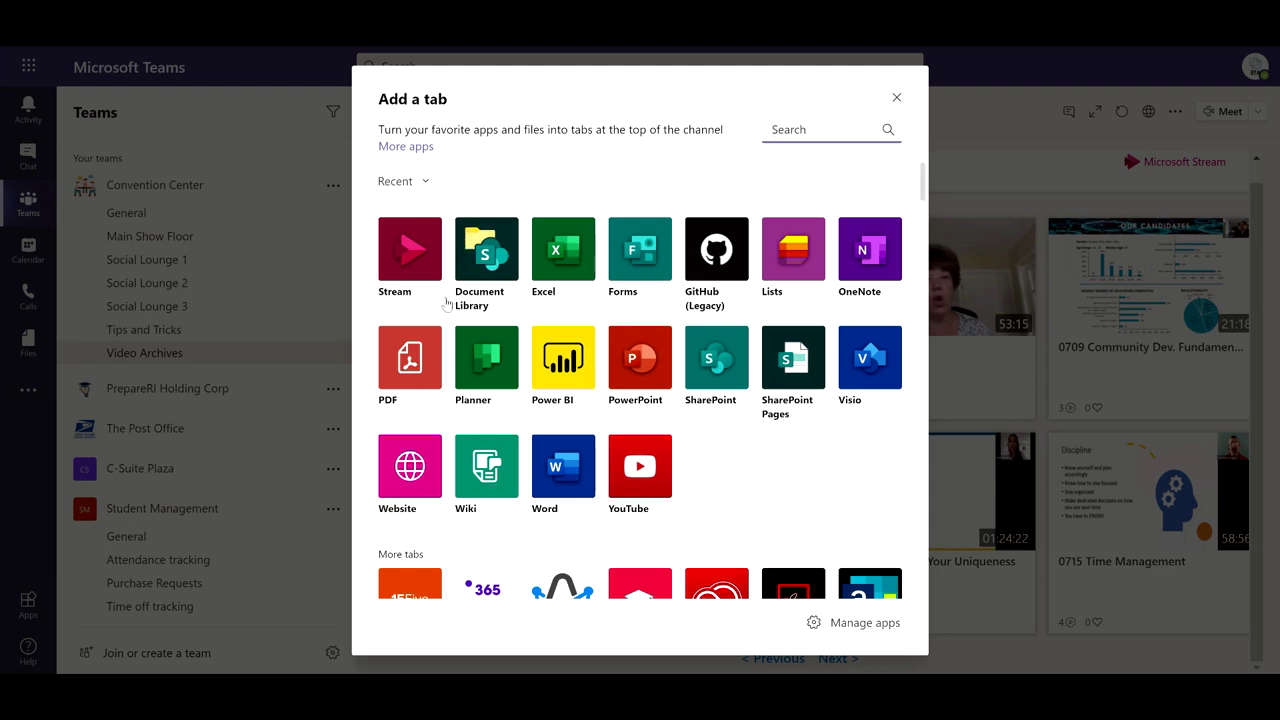
double_click(416, 233)
left_click(441, 258)
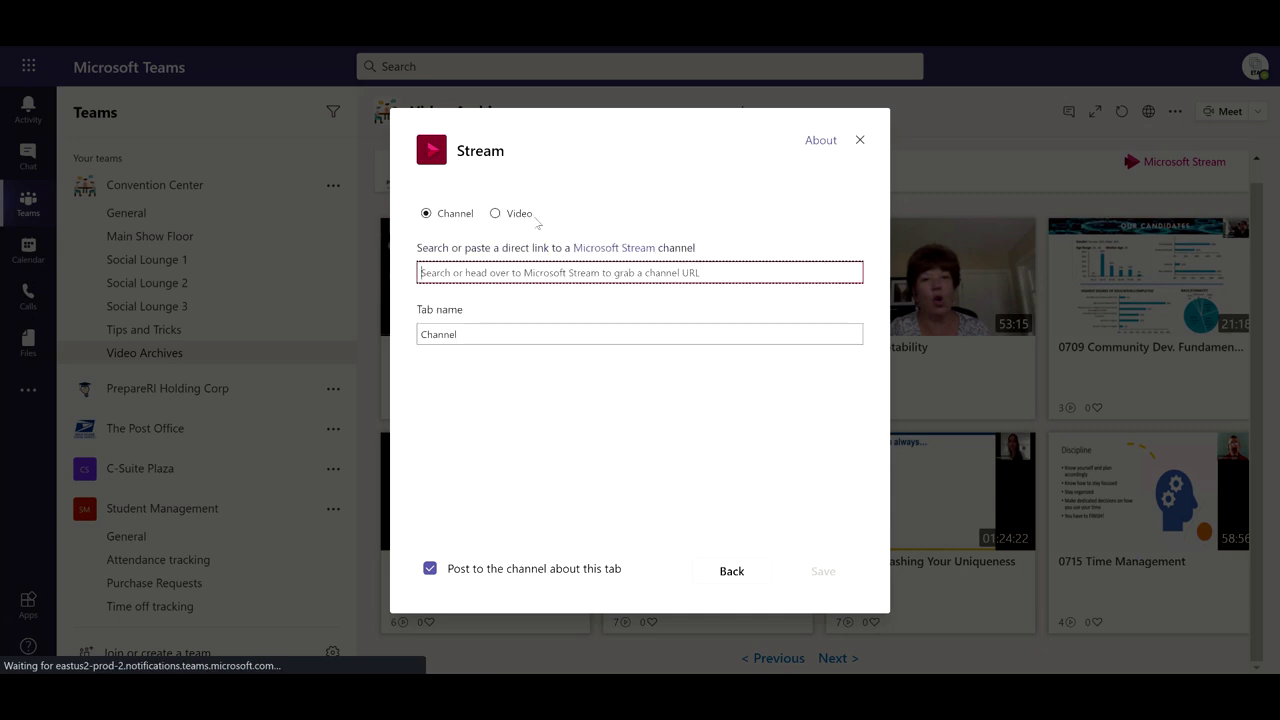
left_click(496, 214)
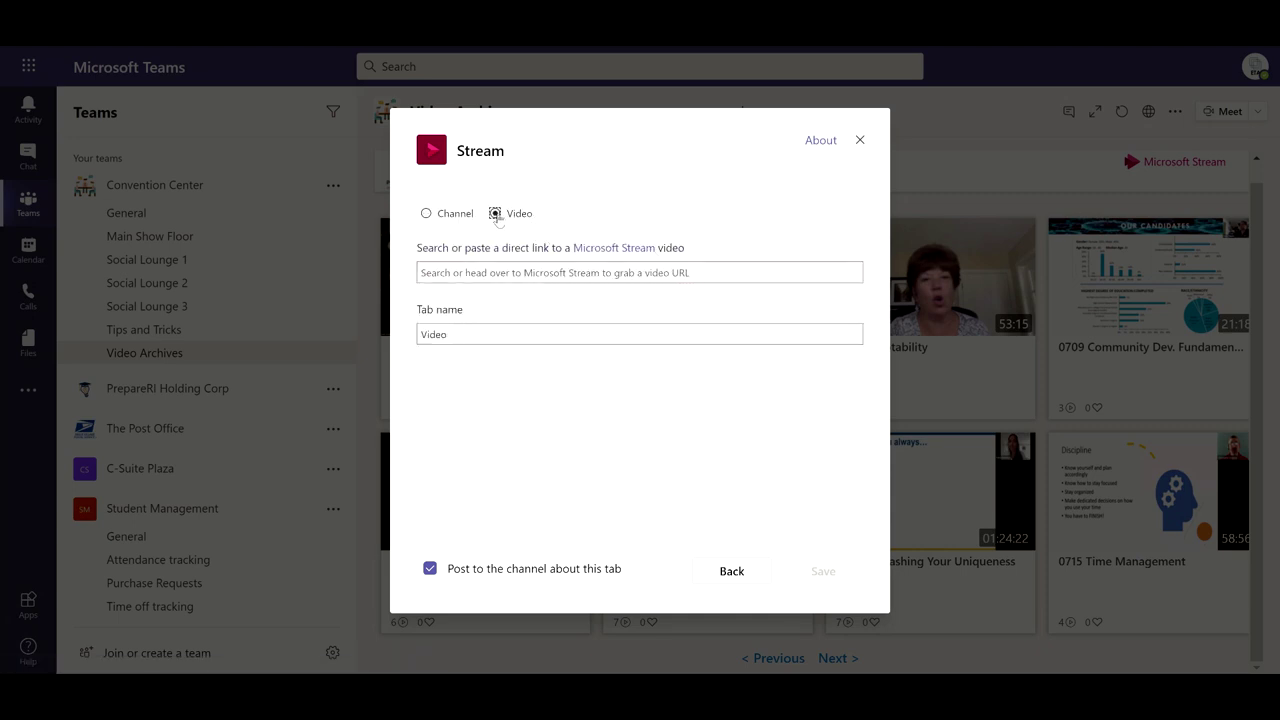
left_click(427, 214)
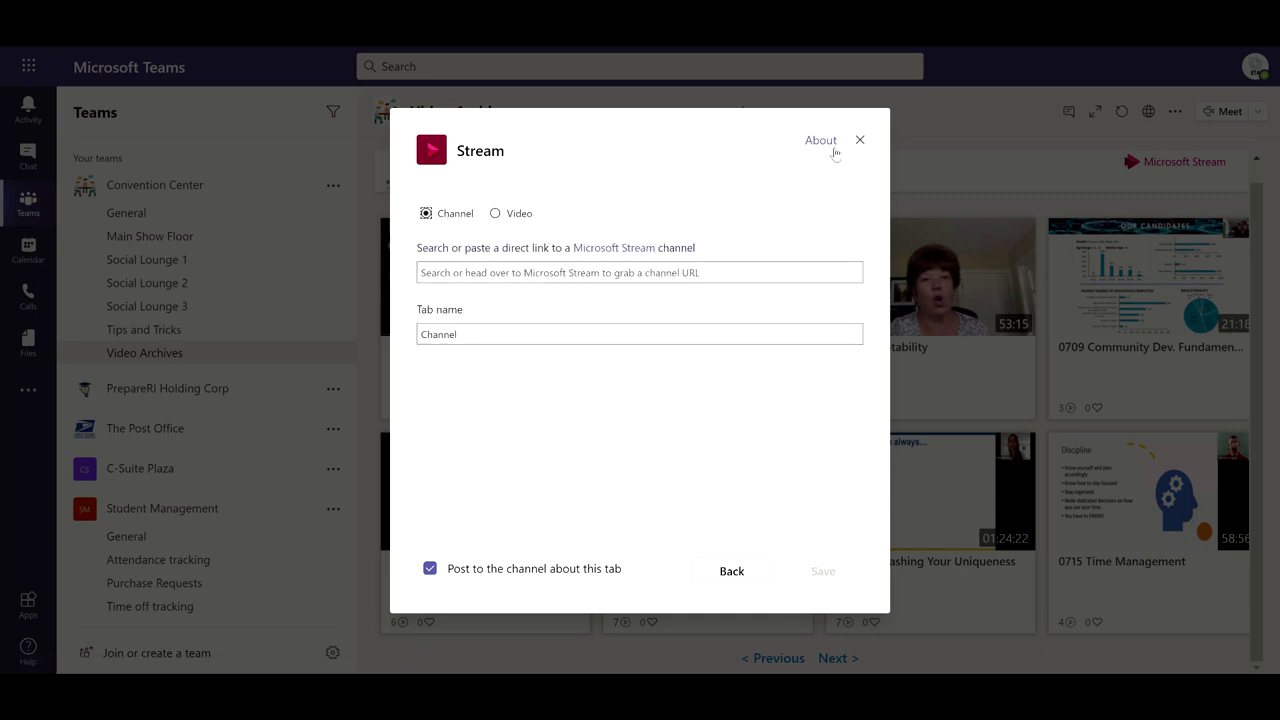
left_click(862, 142)
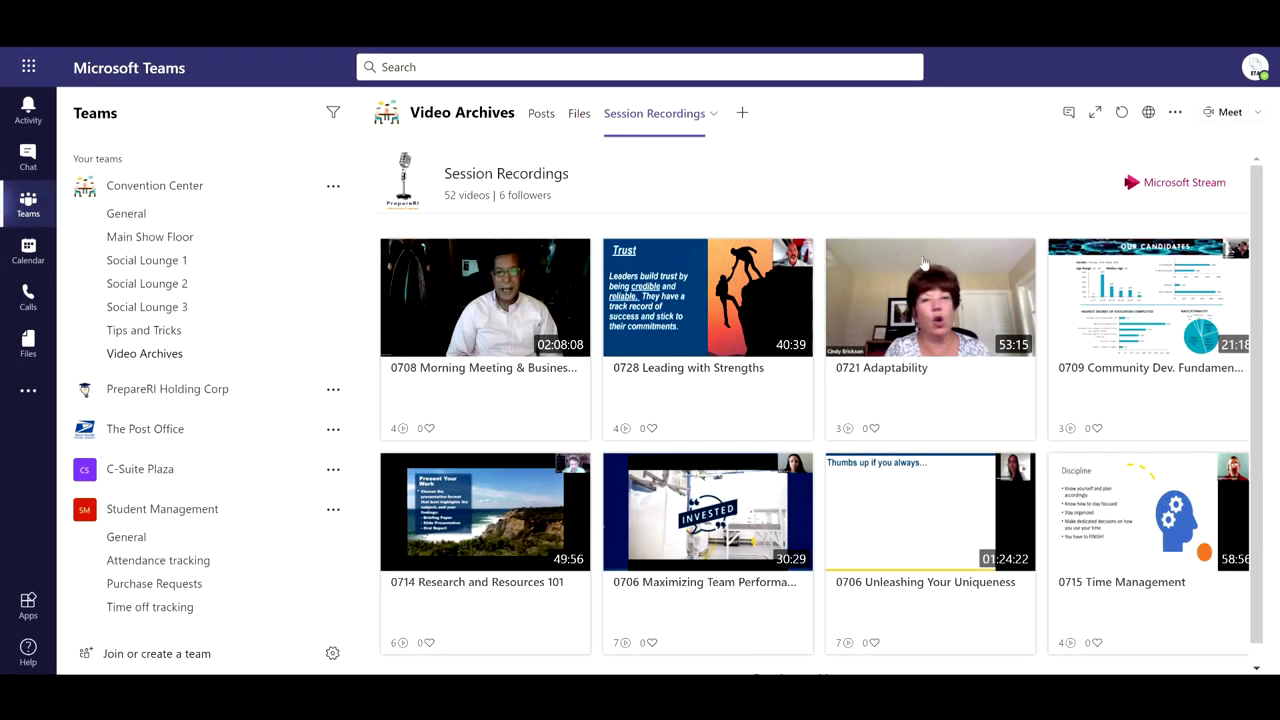
left_click(1130, 183)
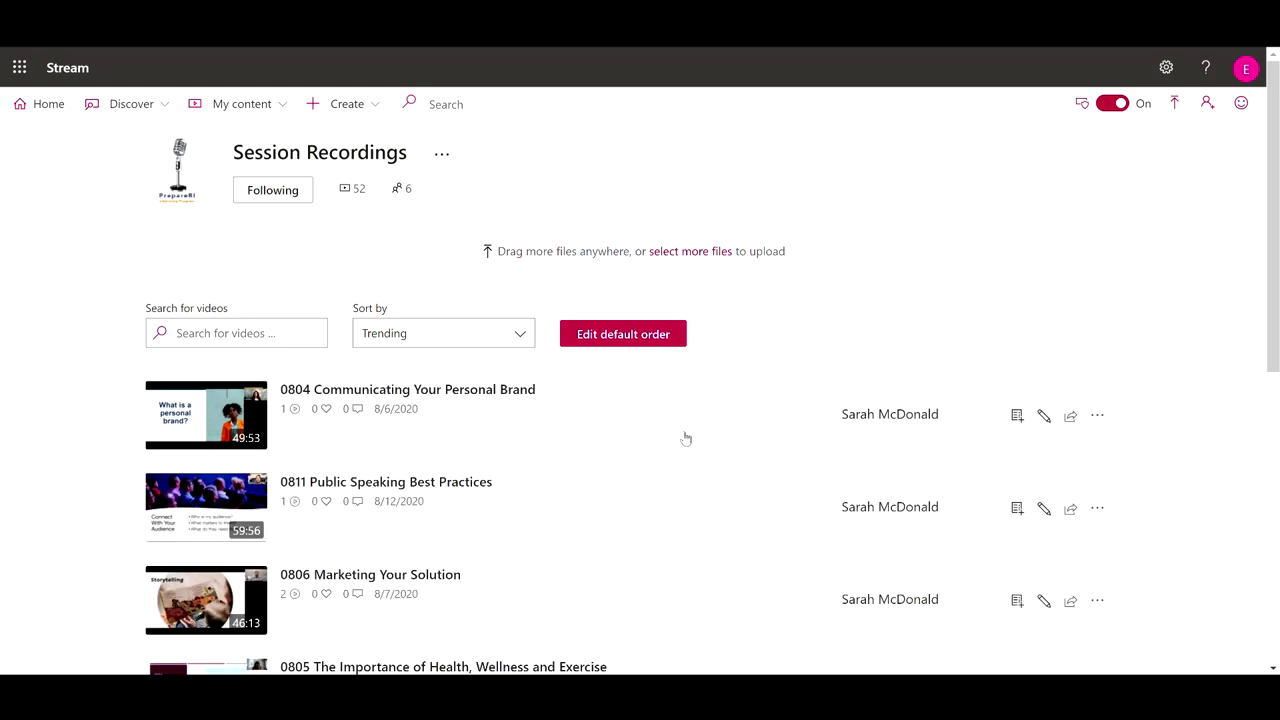
Scroll down and back up through the Session Recordings channel's video list in Stream
scroll(680, 437, "down", 2)
scroll(675, 432, "down", 1)
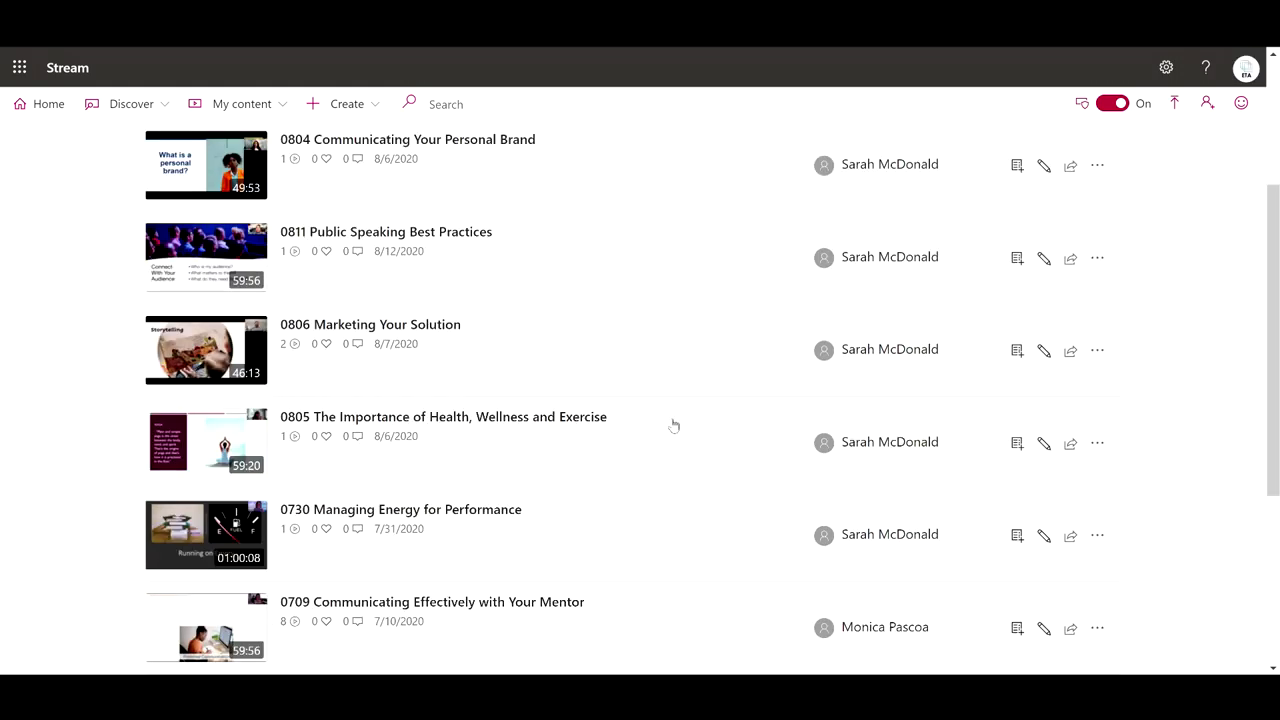
scroll(746, 392, "up", 1)
scroll(746, 392, "up", 1)
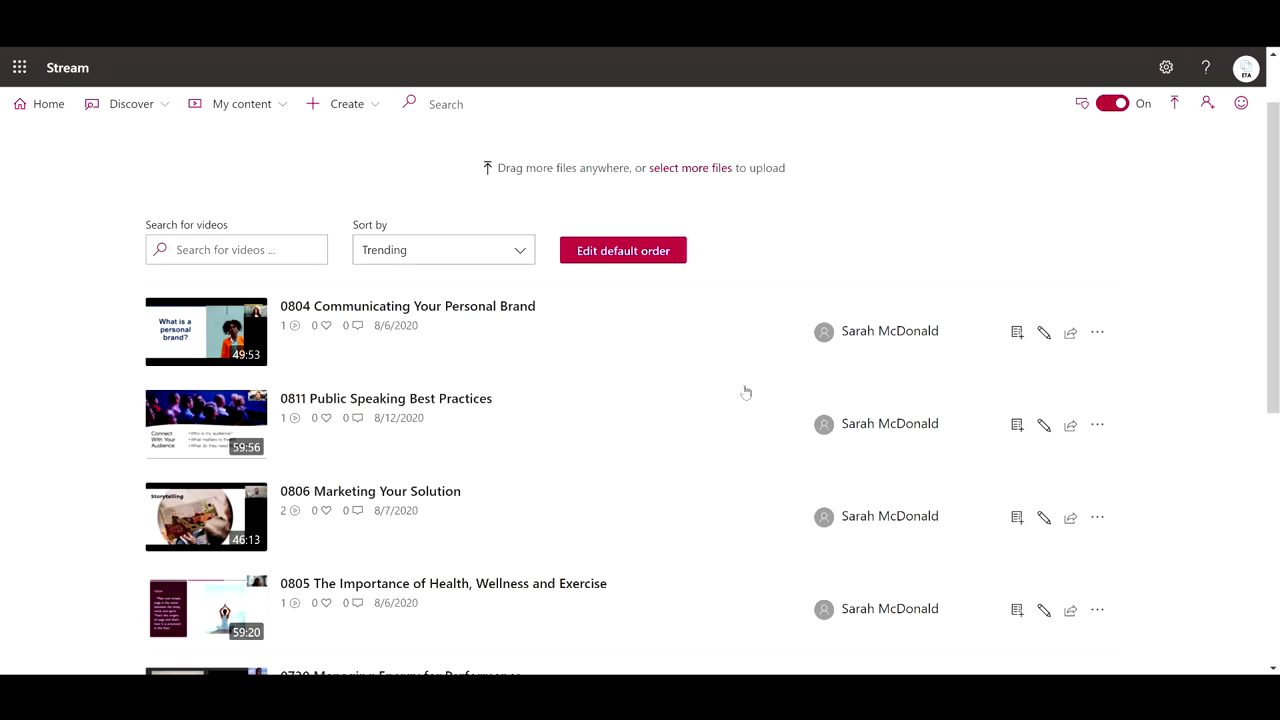
scroll(746, 392, "up", 1)
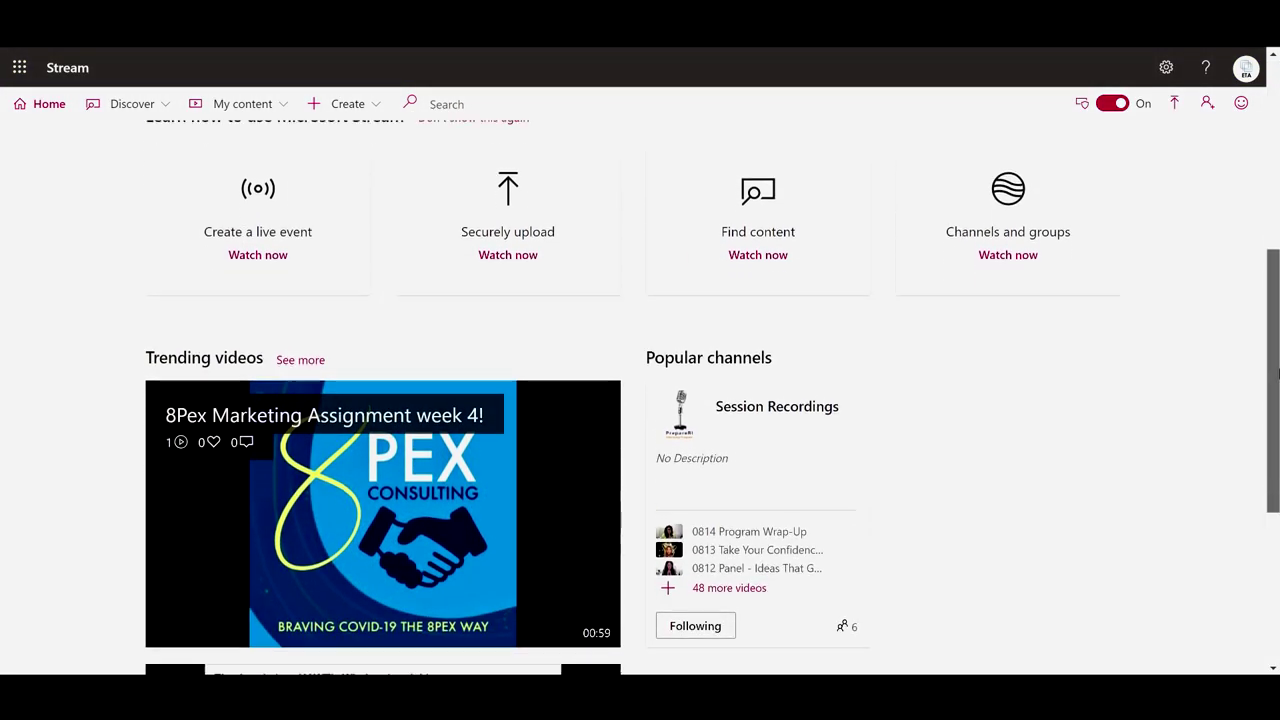
Play the '8Pex Marketing Assignment week 4!' video from Home, then go to the upload page
scroll(1200, 455, "down", 2)
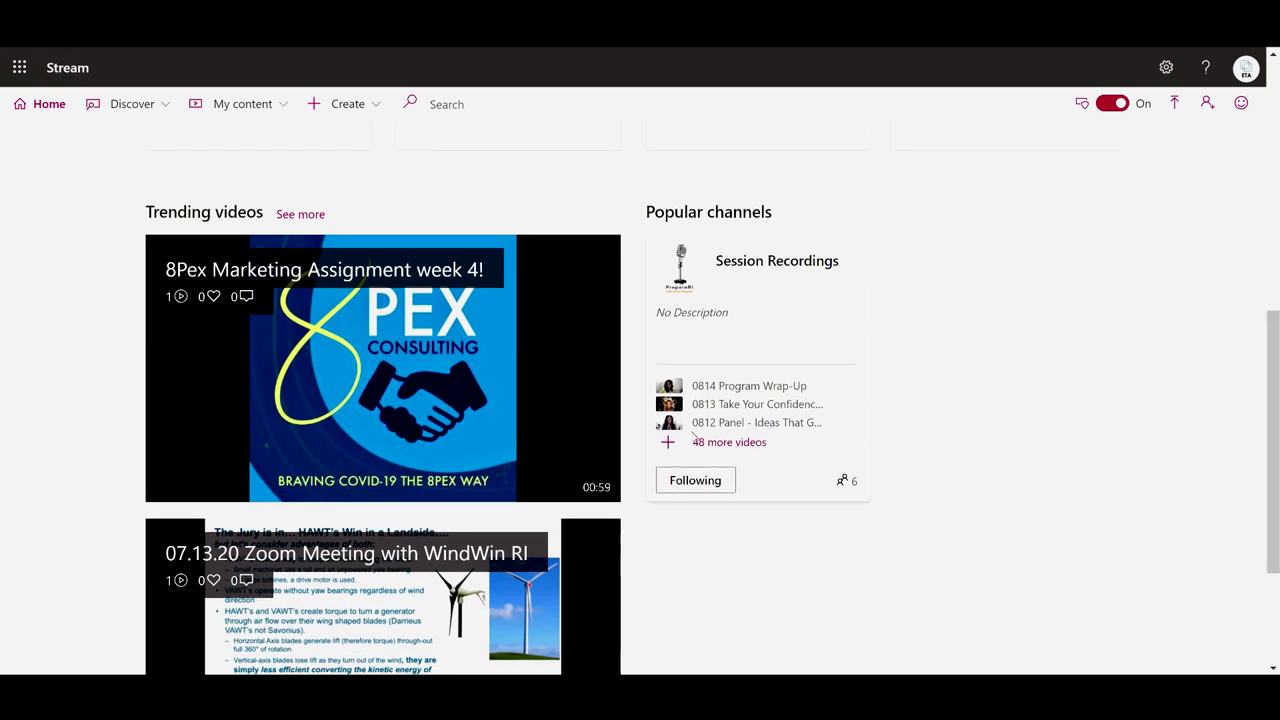
left_click(386, 397)
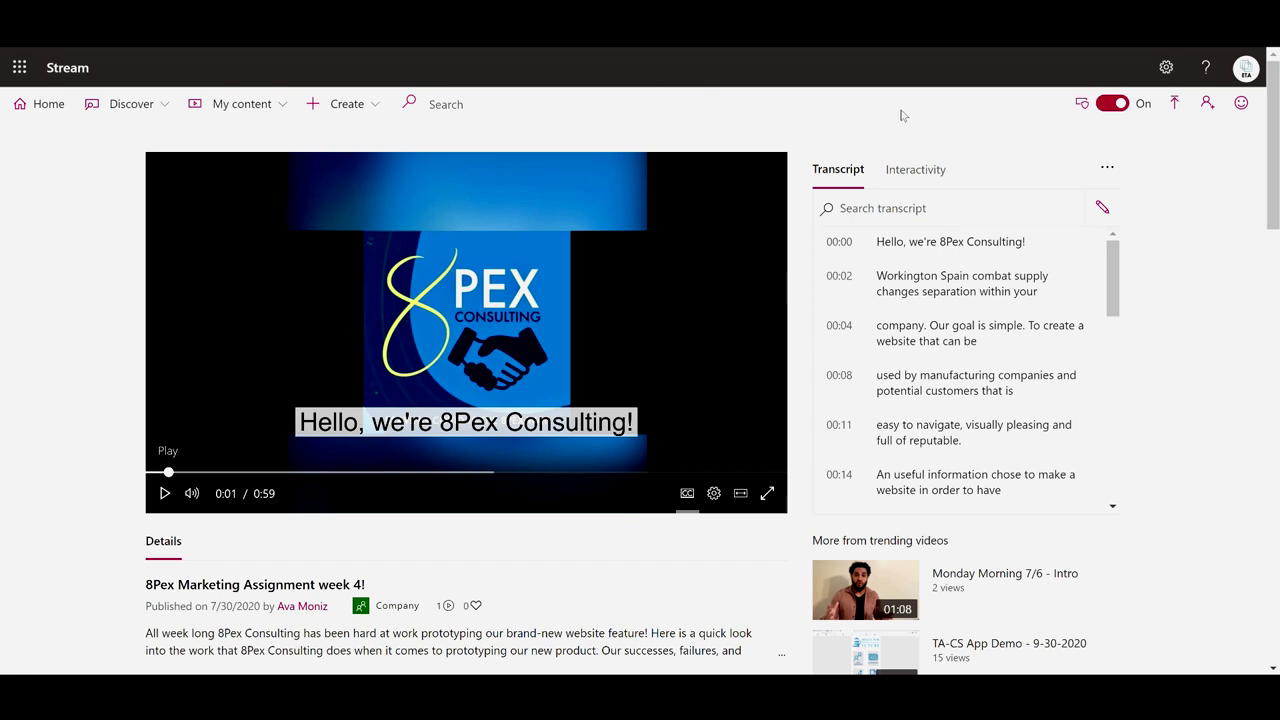
left_click(1177, 104)
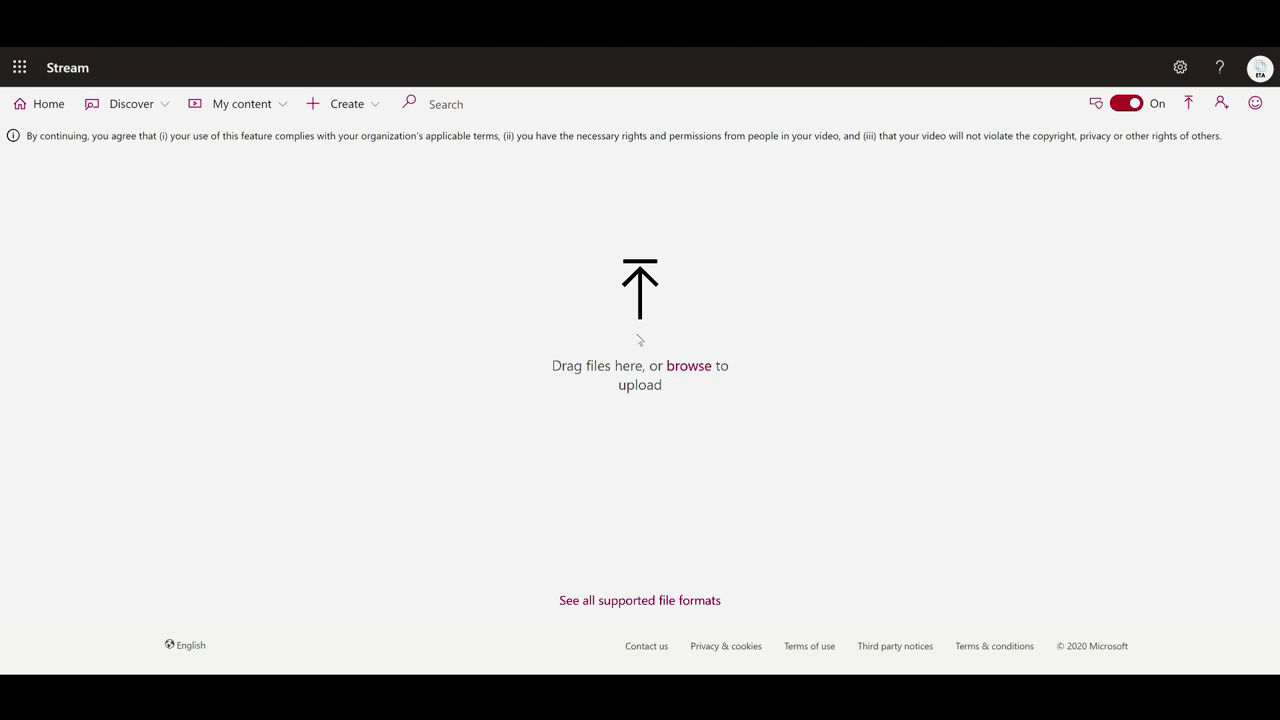
Edit Team-9: QR Code Demo to share with the Session Recordings channel and apply
left_click(244, 135)
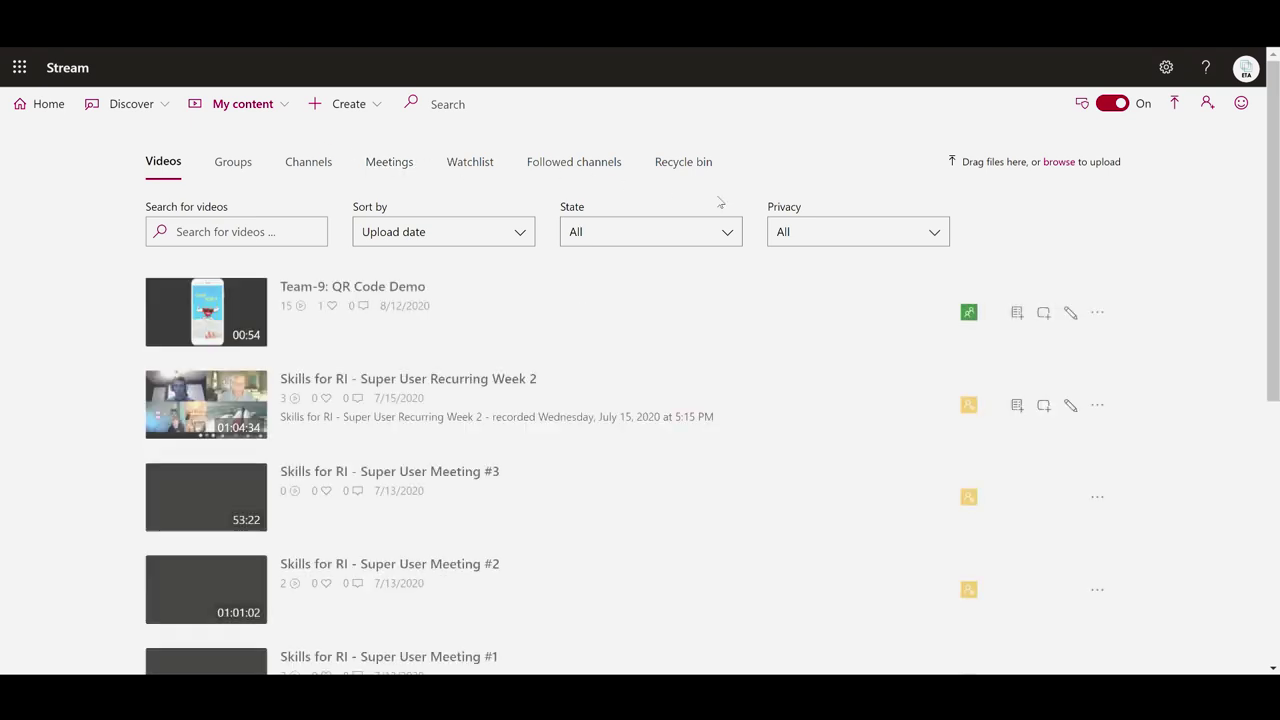
left_click(1070, 312)
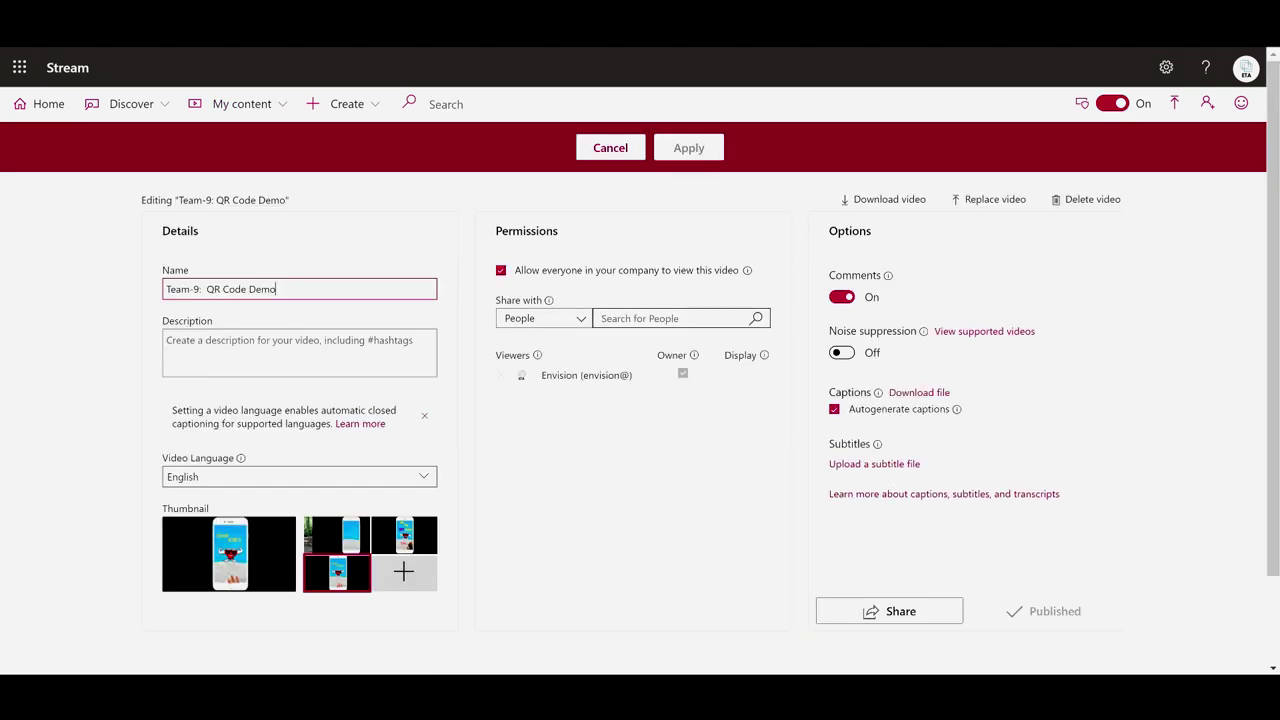
left_click(575, 324)
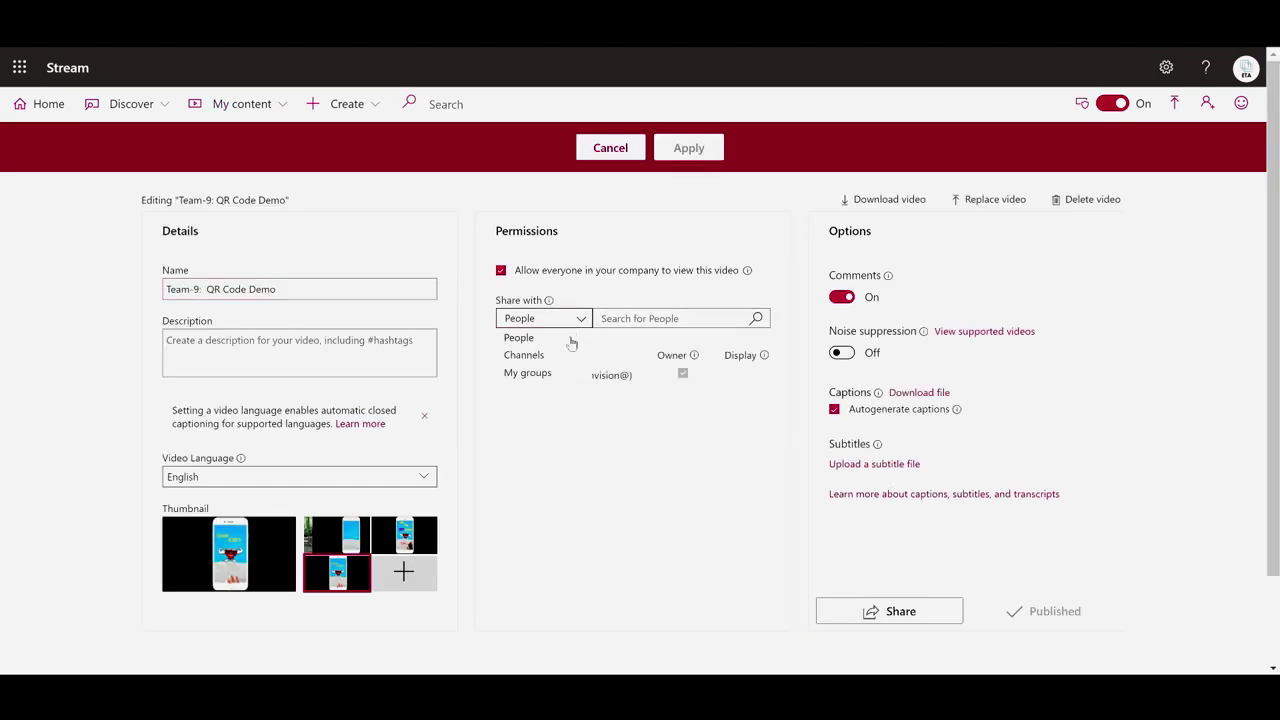
left_click(567, 355)
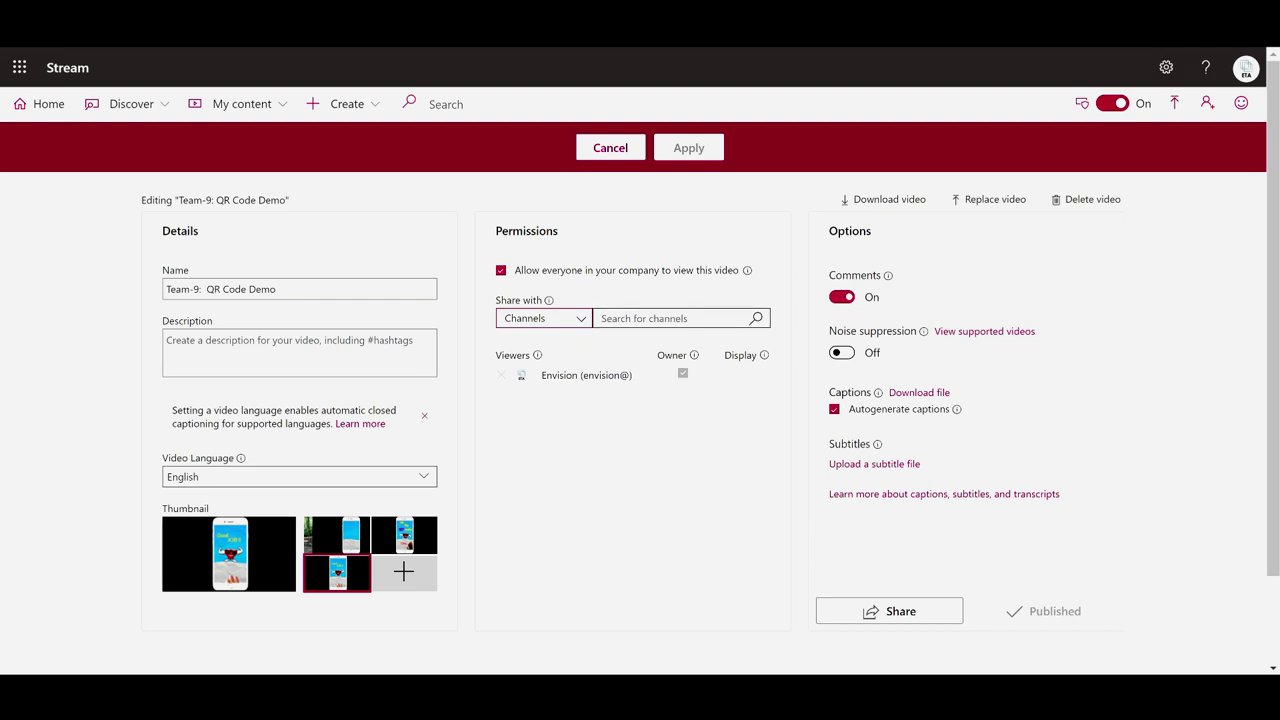
key("Tab")
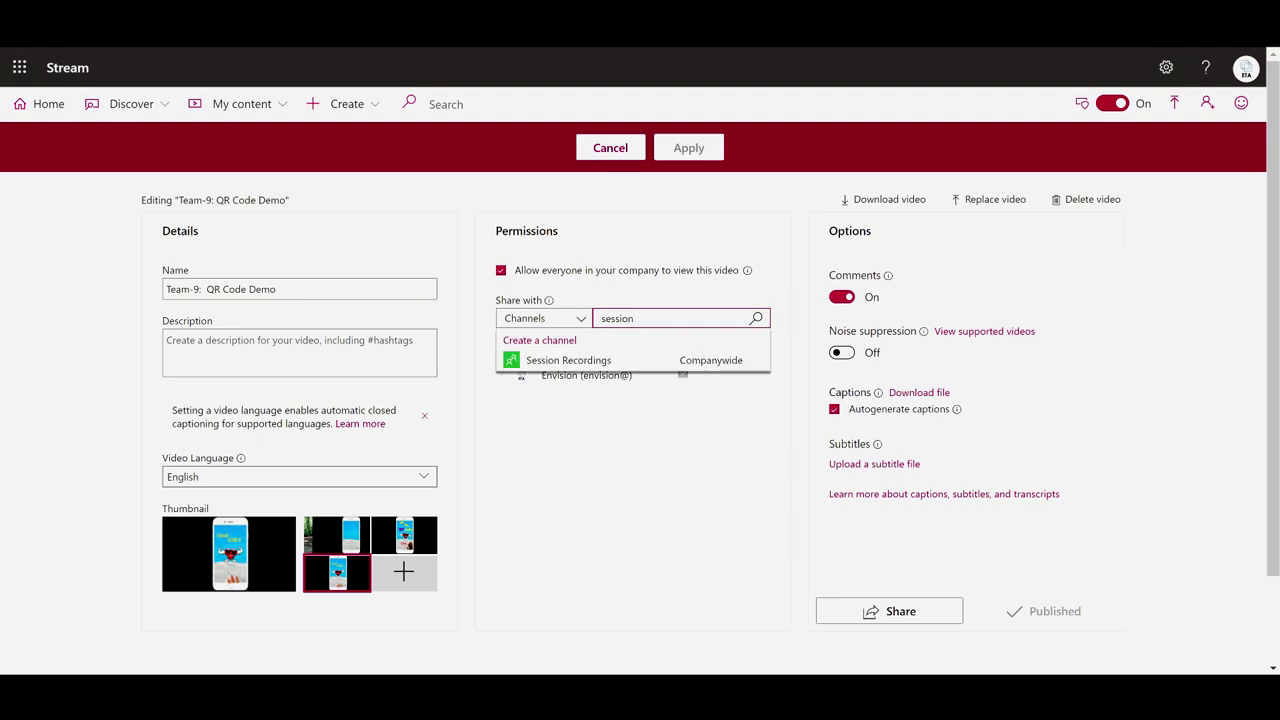
left_click(568, 360)
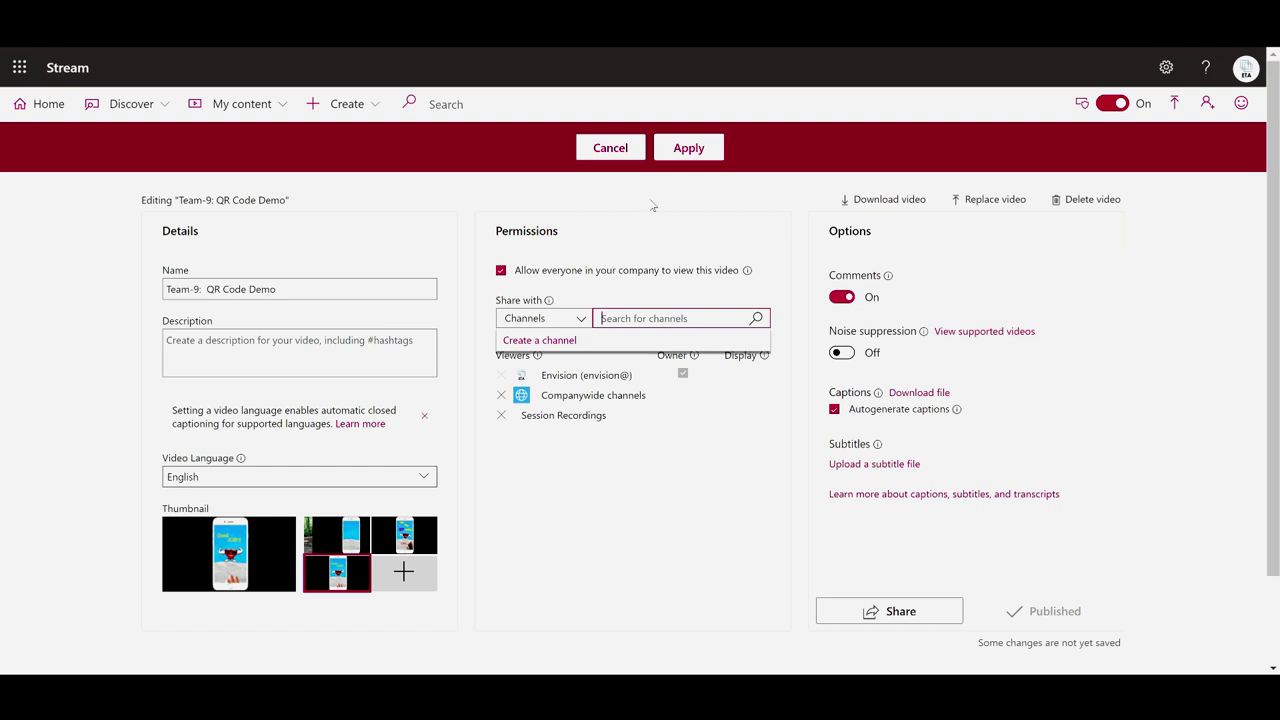
left_click(686, 188)
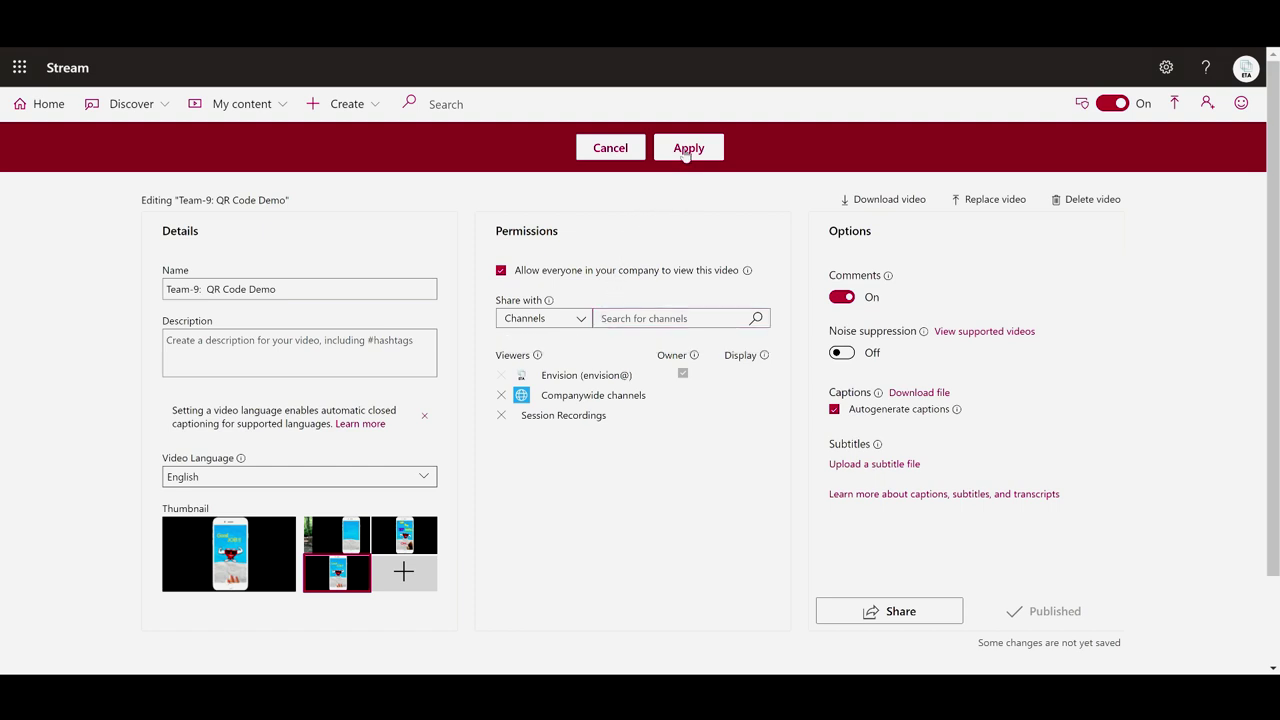
left_click(686, 148)
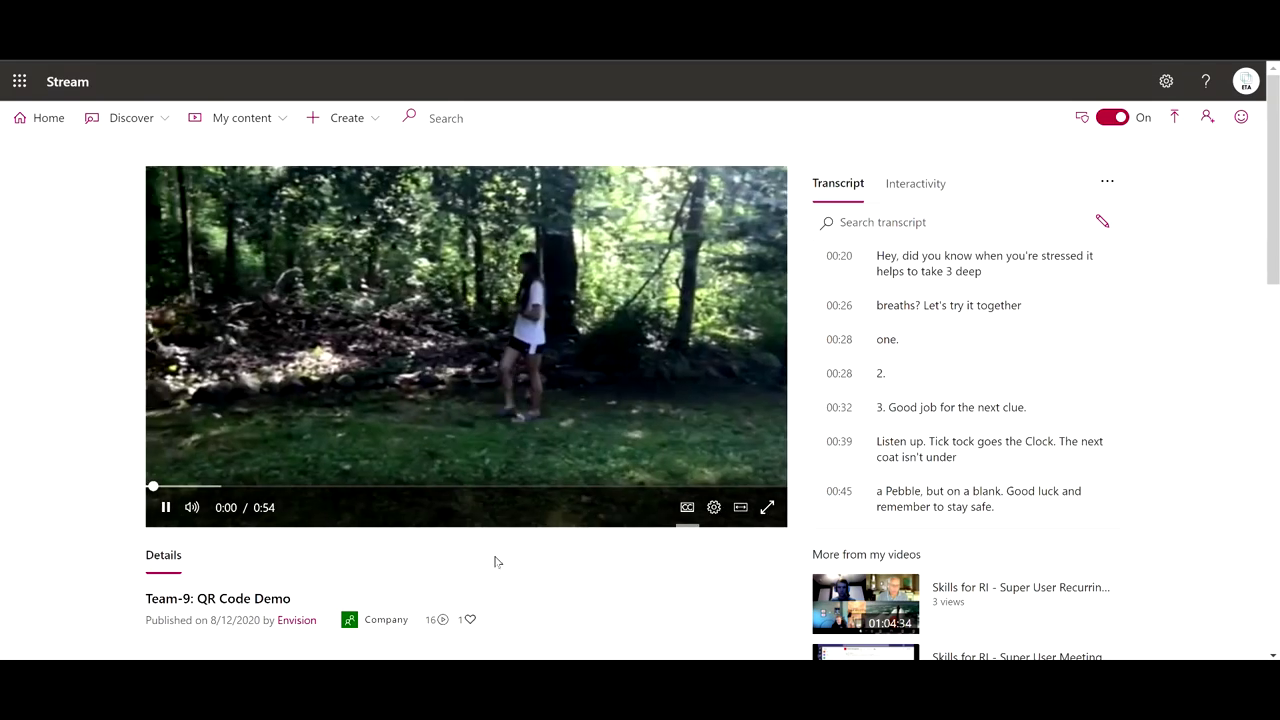